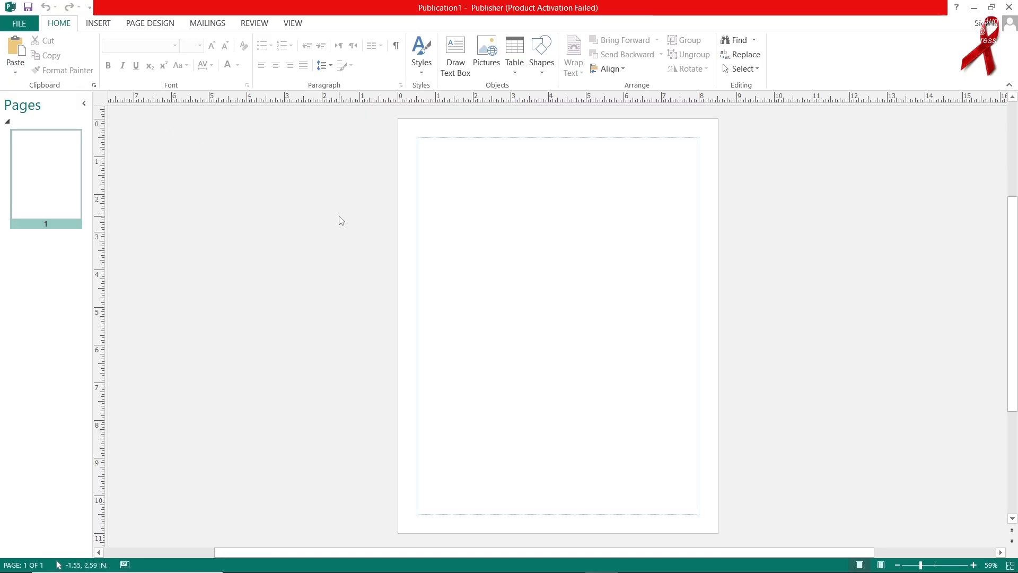
Open the new publication page and look through the featured templates.
click(22, 27)
click(45, 76)
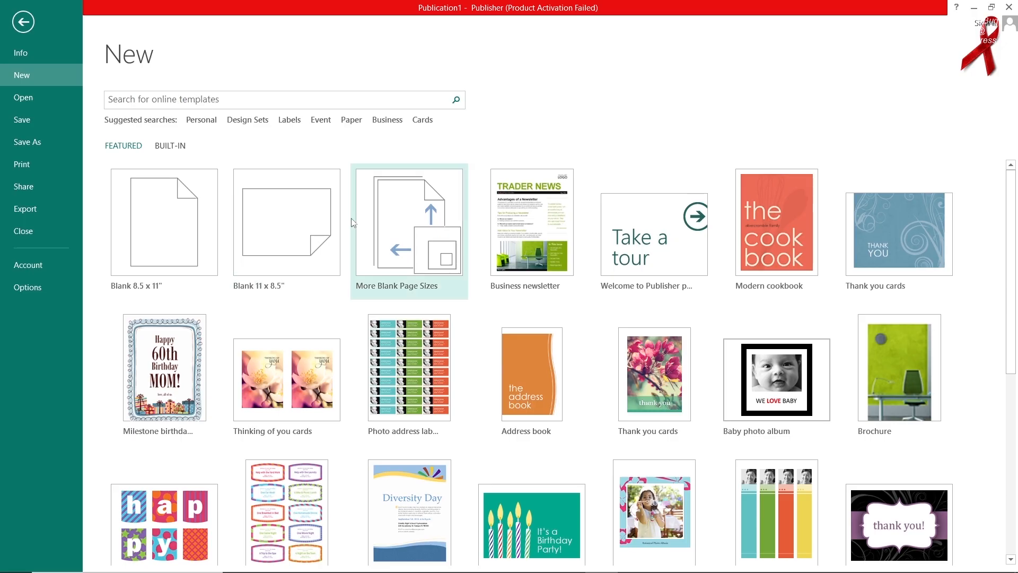
scroll(466, 267, down, 3)
scroll(477, 273, down, 3)
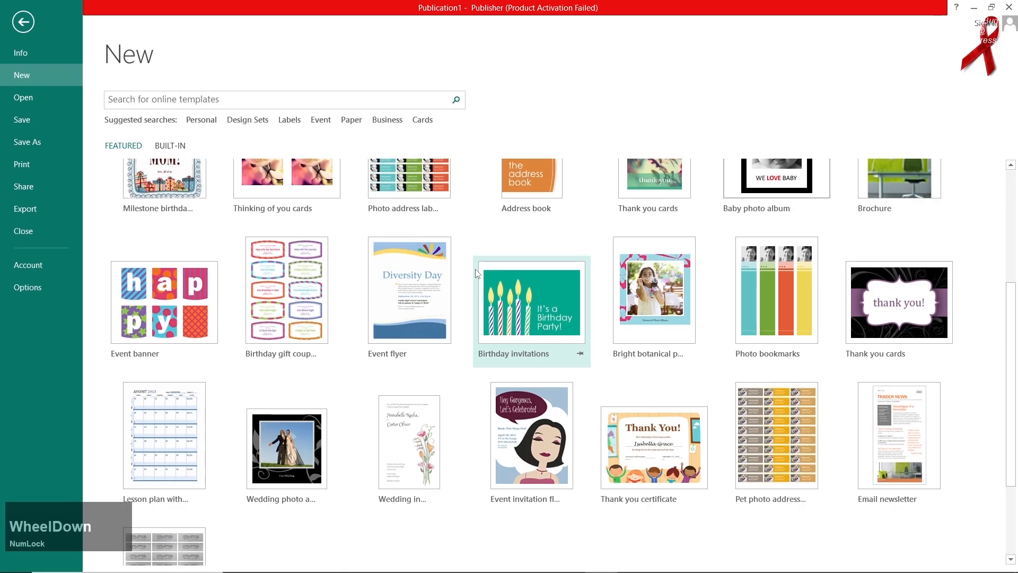
scroll(477, 273, down, 2)
scroll(478, 273, up, 6)
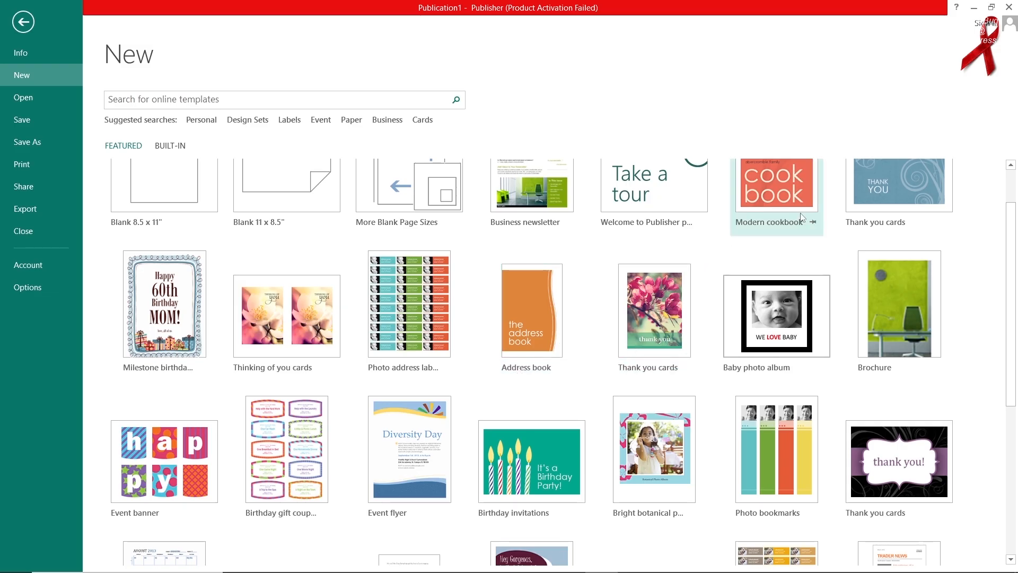
scroll(270, 354, down, 3)
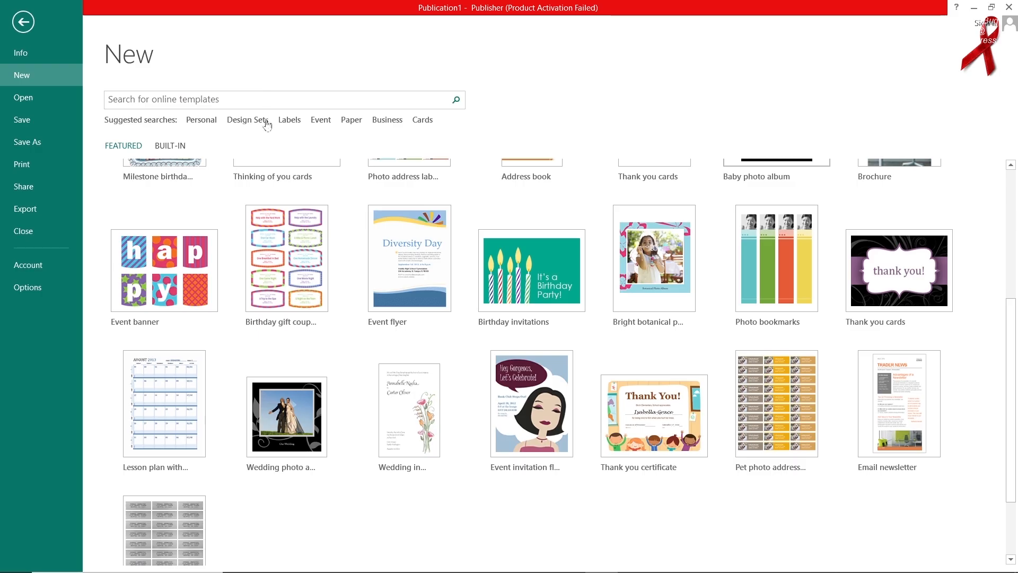
View the suggested template searches for Labels and Cards, returning to the blank publication after each.
click(292, 123)
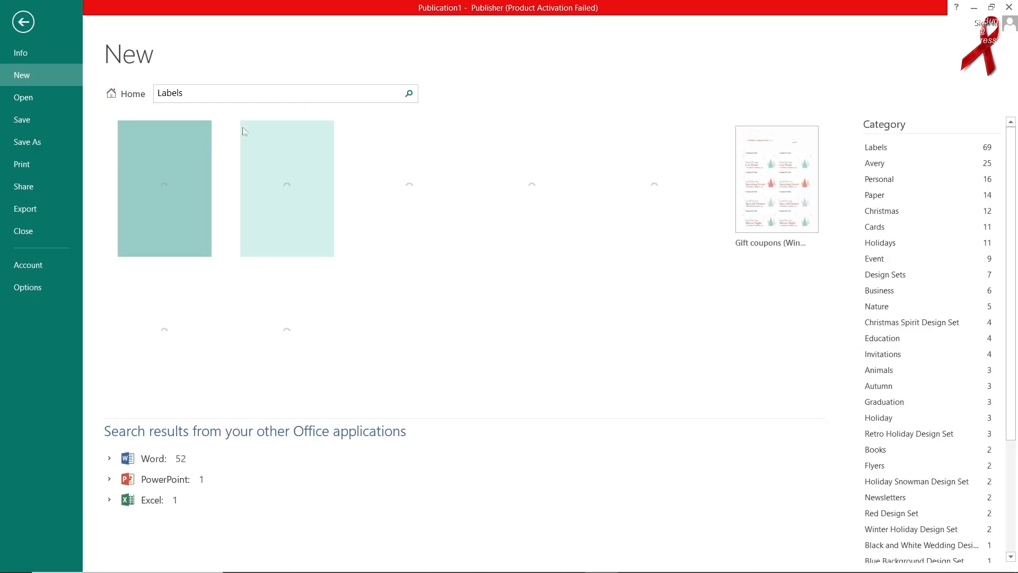
click(23, 22)
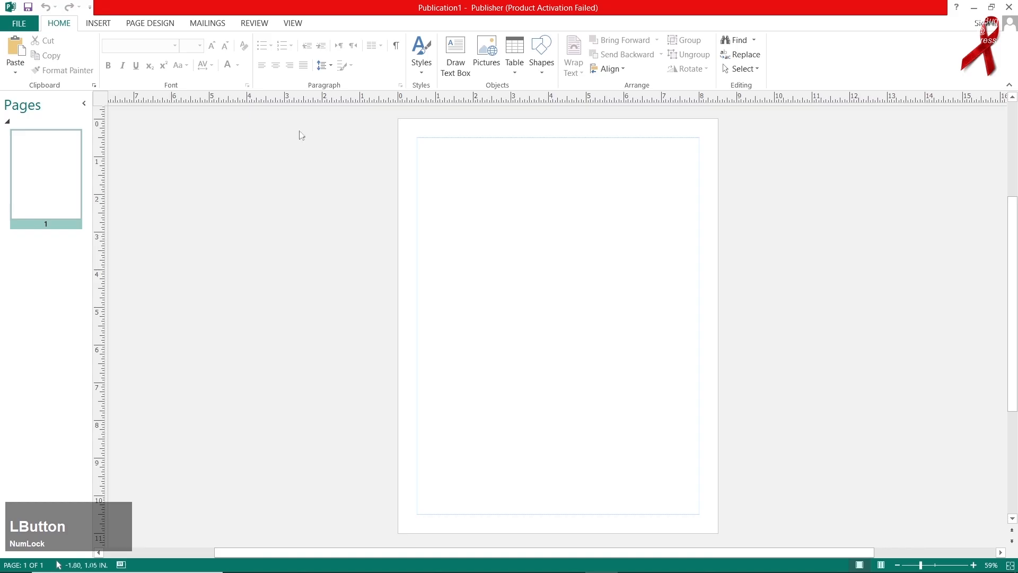
click(18, 24)
click(49, 79)
click(432, 121)
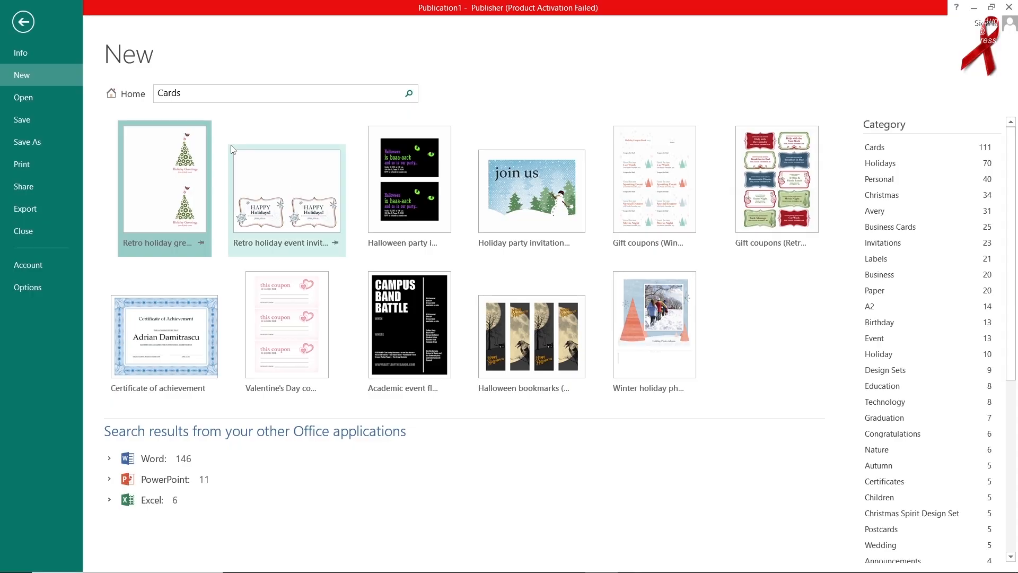
click(20, 26)
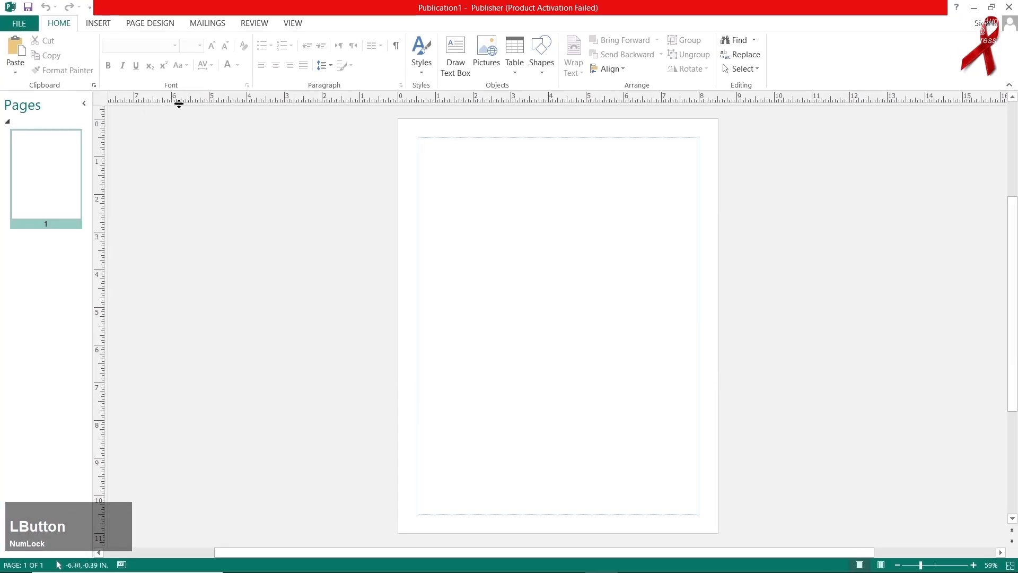
Search the online templates for "certificate" and create a publication from the Certificate of achievement template.
click(30, 28)
click(46, 80)
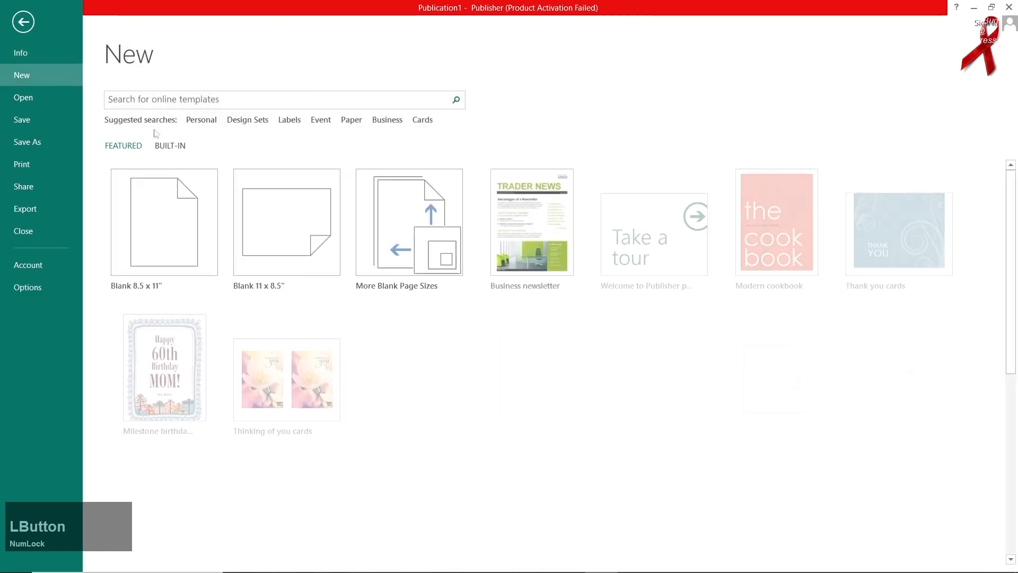
key(ctrl)
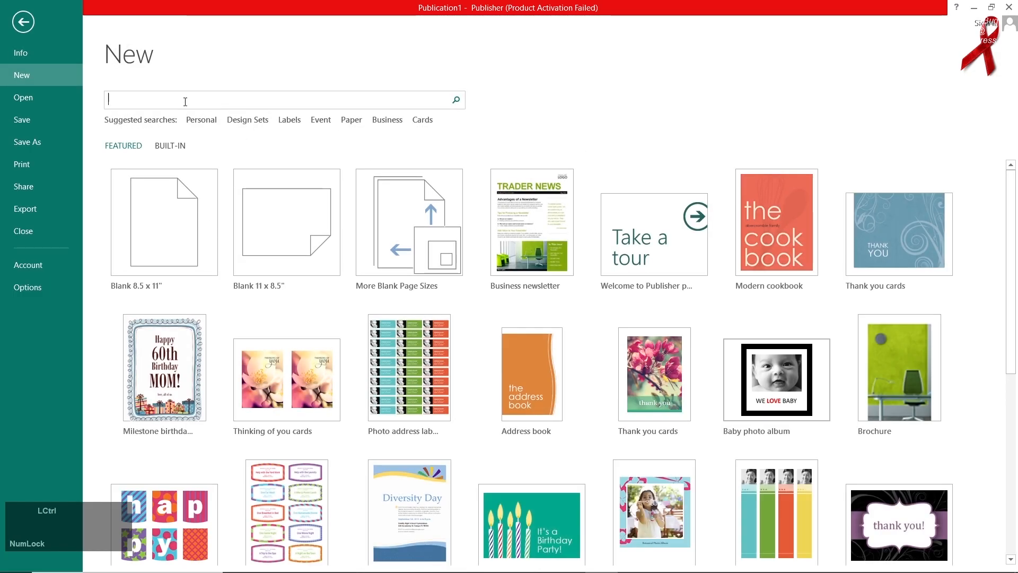
text(certificate)
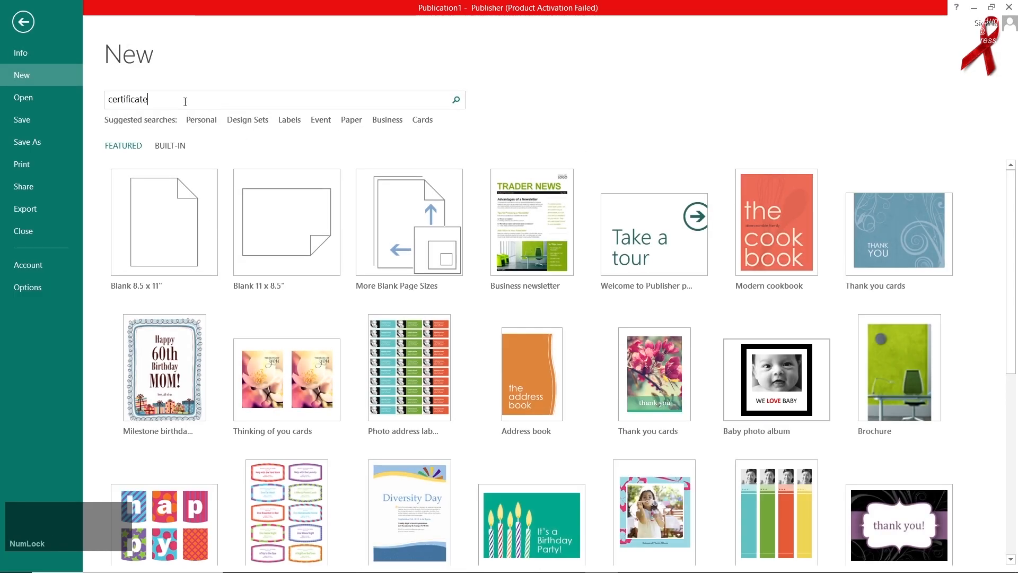
key(Return)
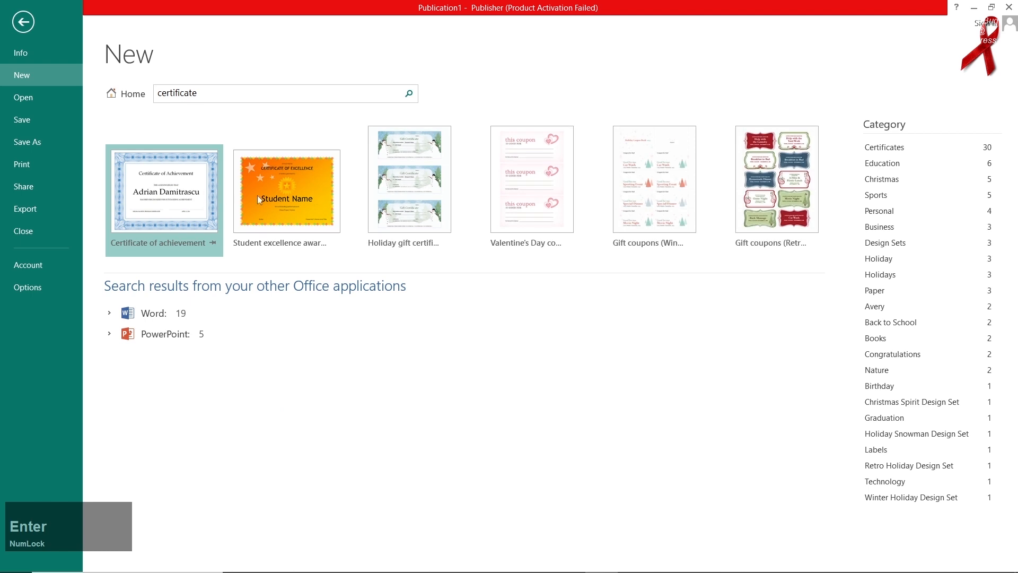
click(158, 212)
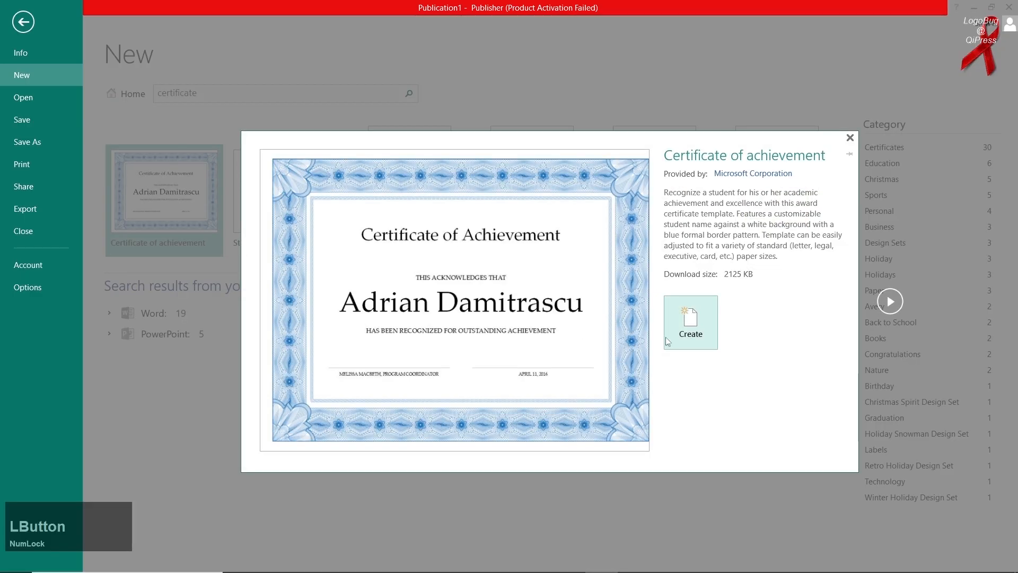
click(696, 336)
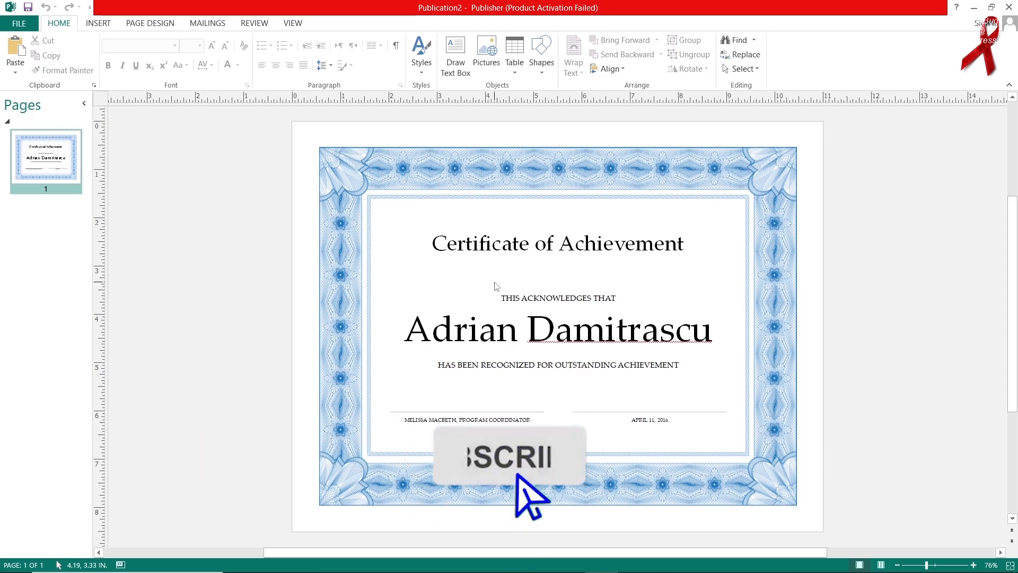
Enlarge the "Certificate of Achievement" title to 36 pt and colour its text light blue.
triple_click(503, 247)
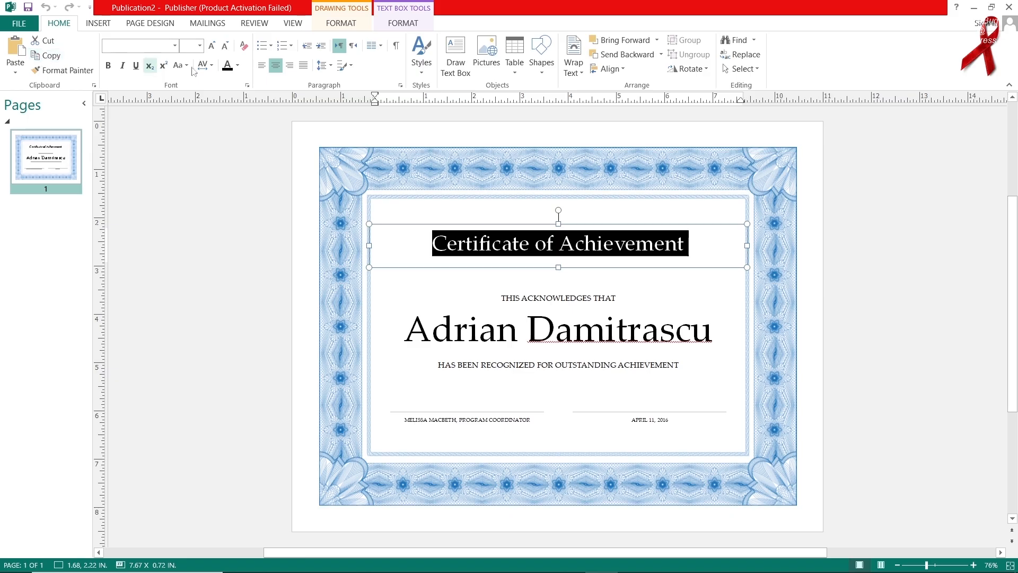
click(213, 48)
click(225, 48)
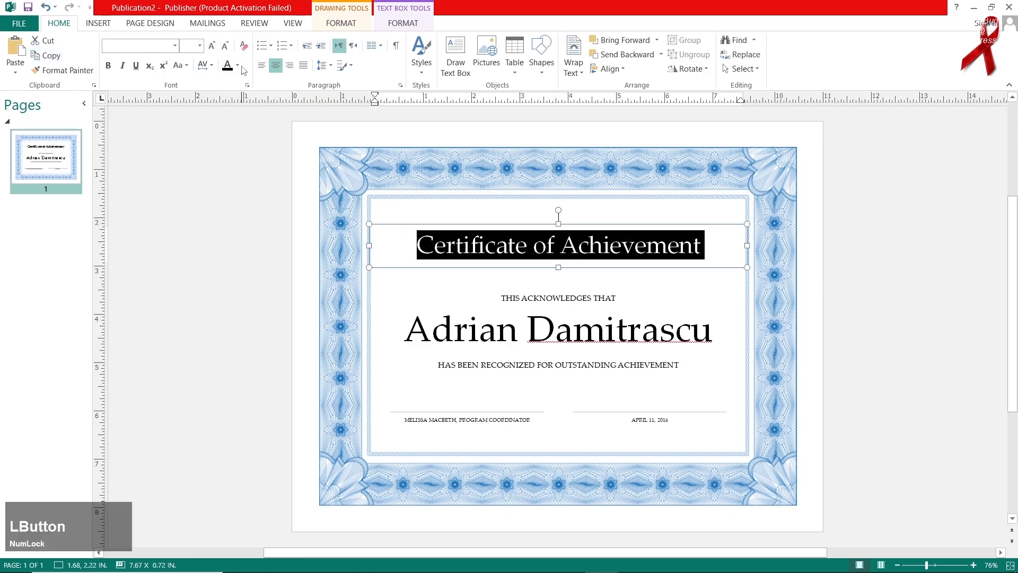
click(238, 67)
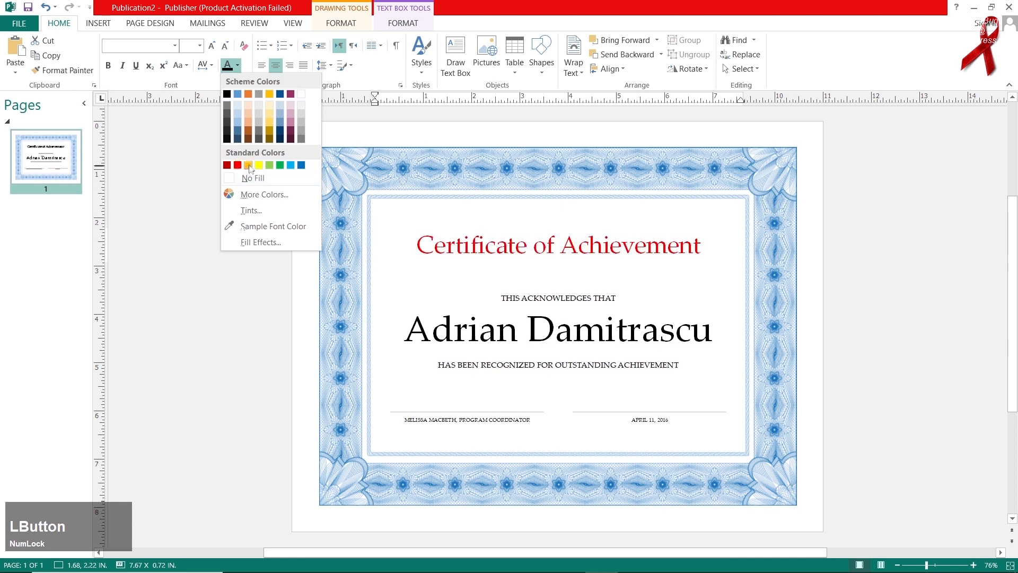
click(293, 166)
click(895, 311)
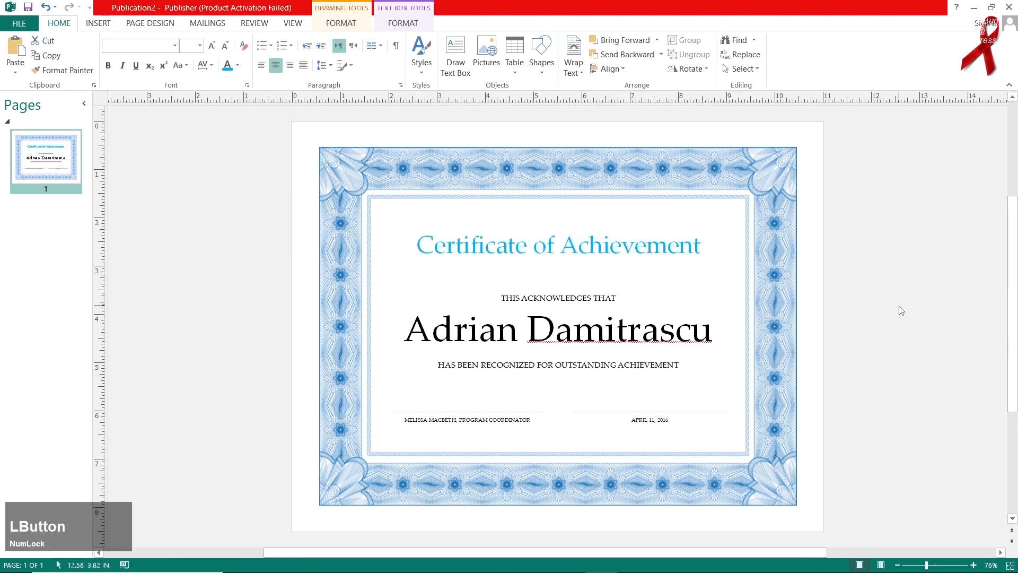
Replace the placeholder recipient name in the middle of the certificate with the new recipient's name.
click(555, 243)
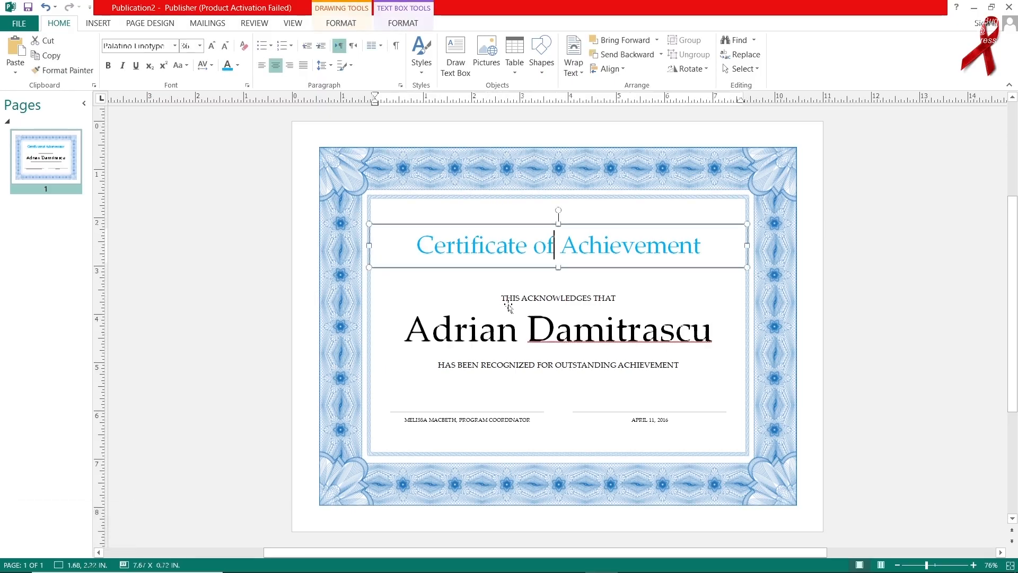
click(474, 334)
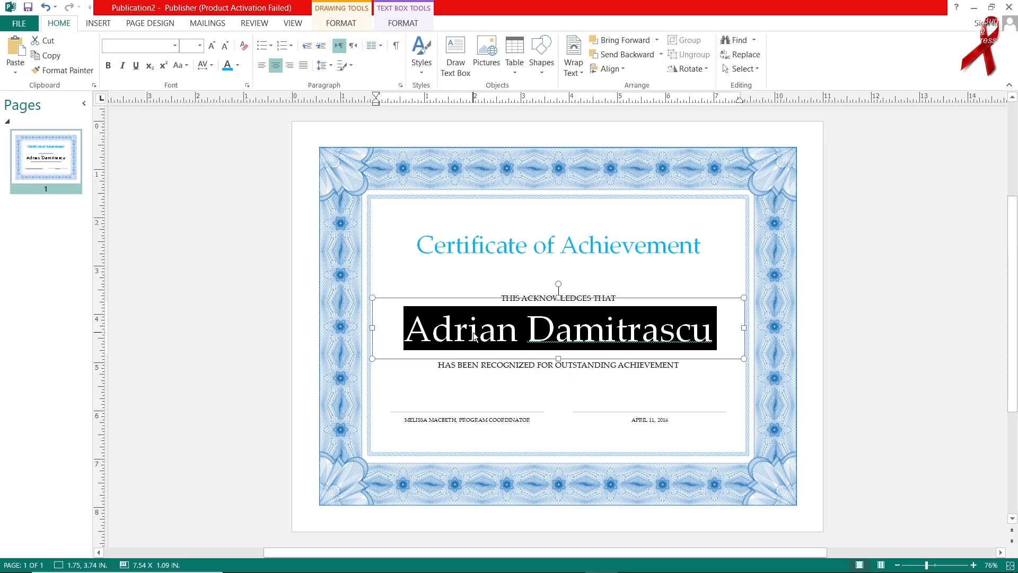
text(hussa)
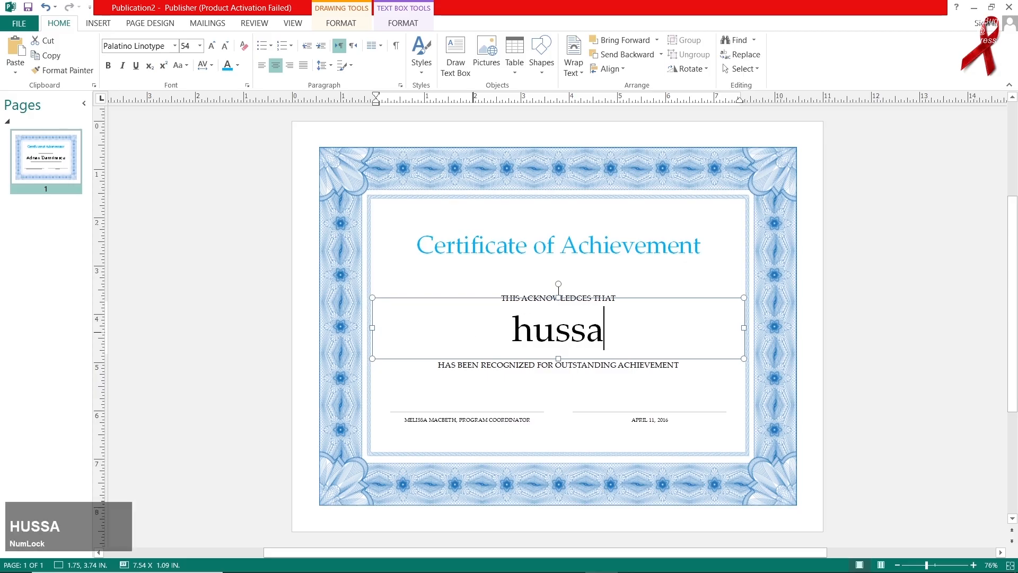
key(BackSpace)
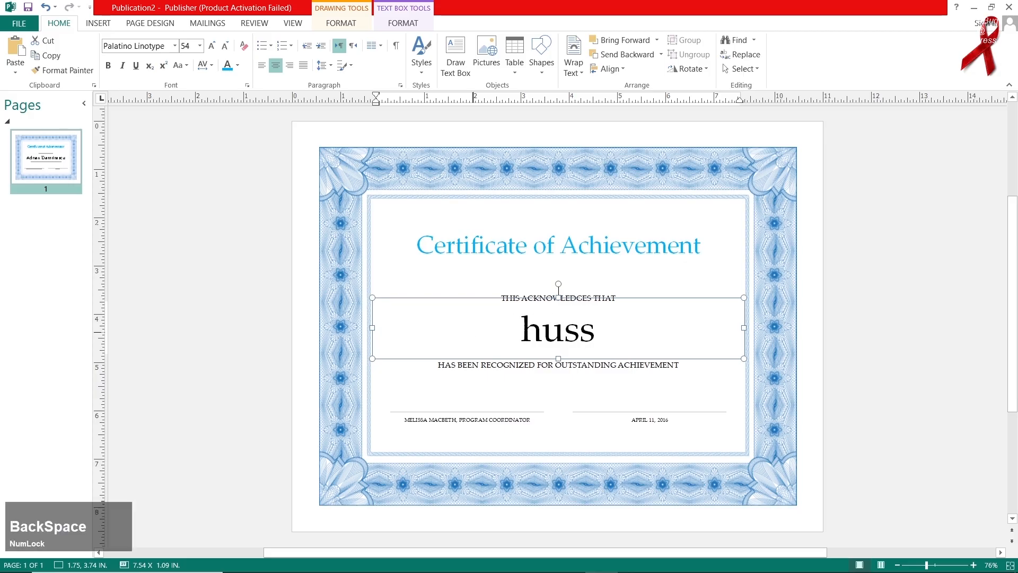
text(nain)
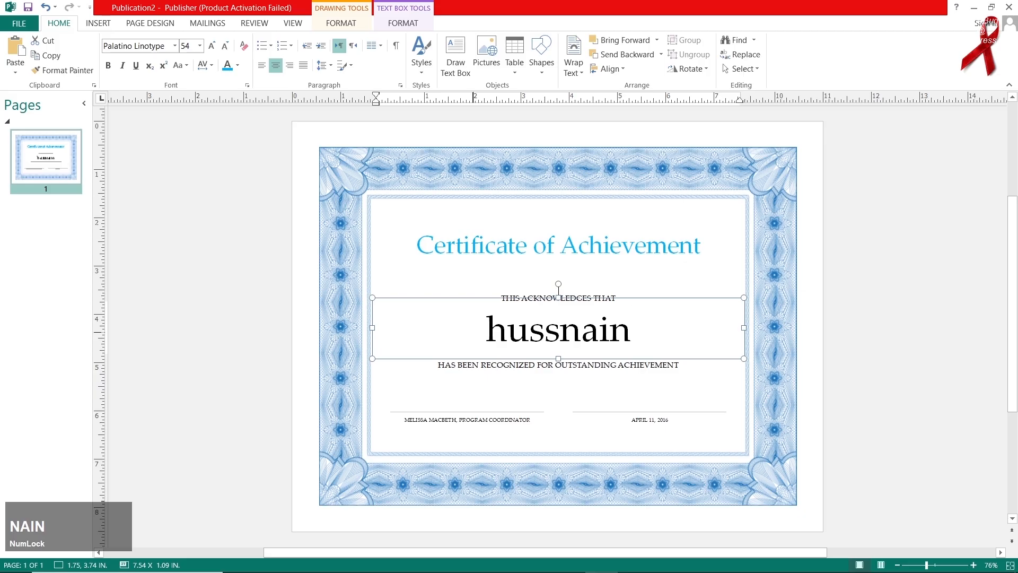
Change the recipient name's font colour to a darker shade of the scheme blue.
double_click(490, 331)
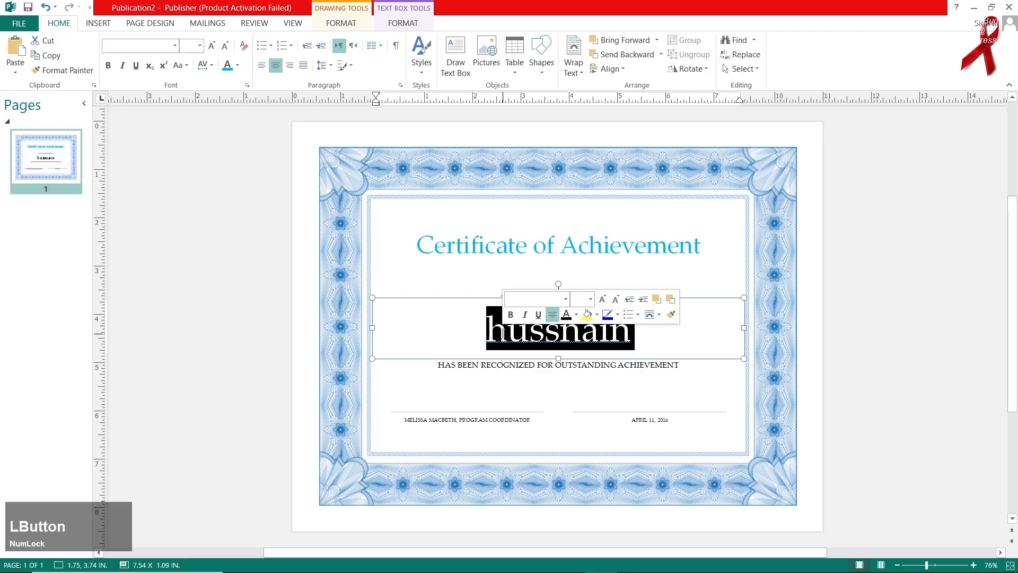
click(237, 65)
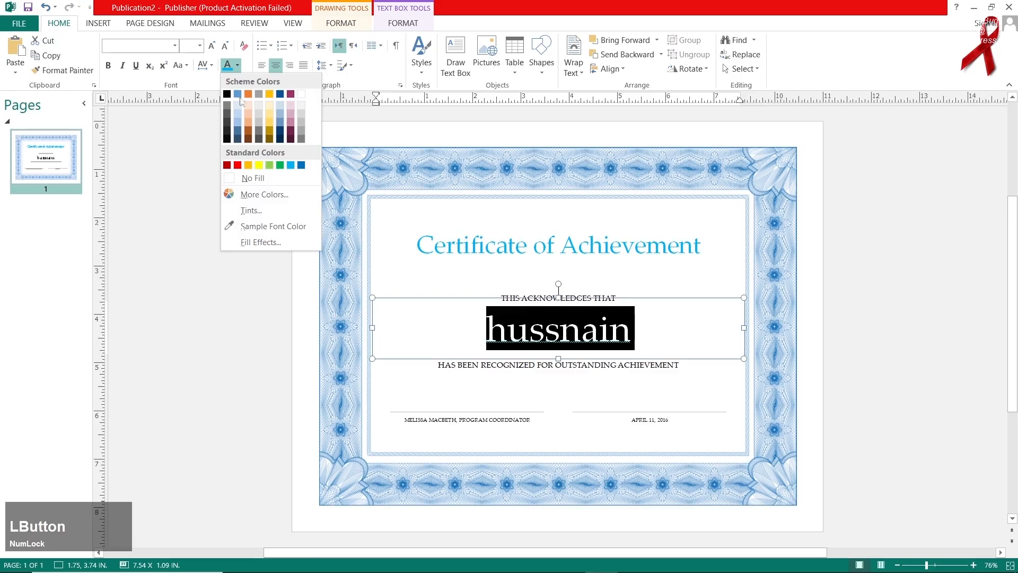
click(239, 133)
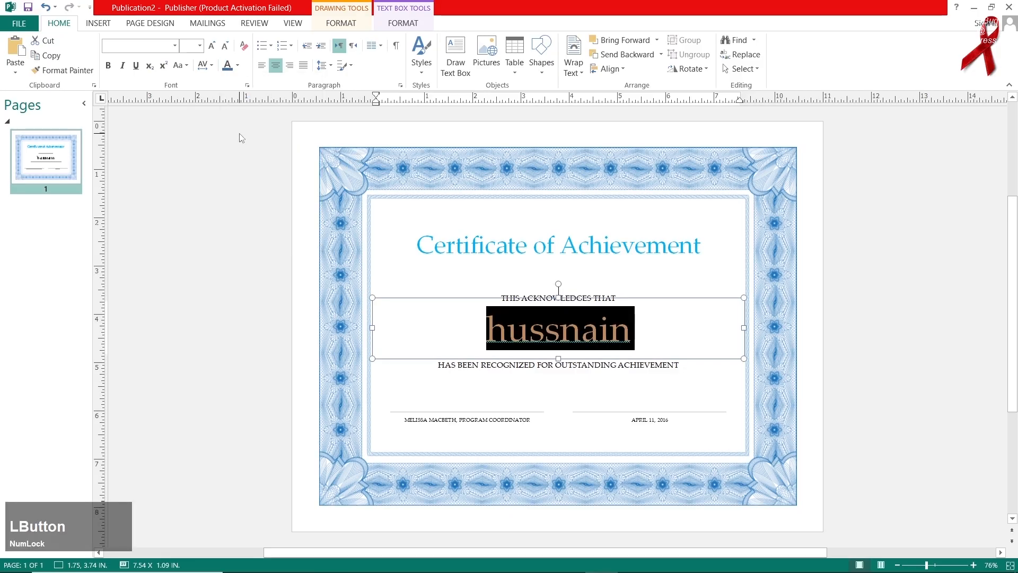
click(497, 222)
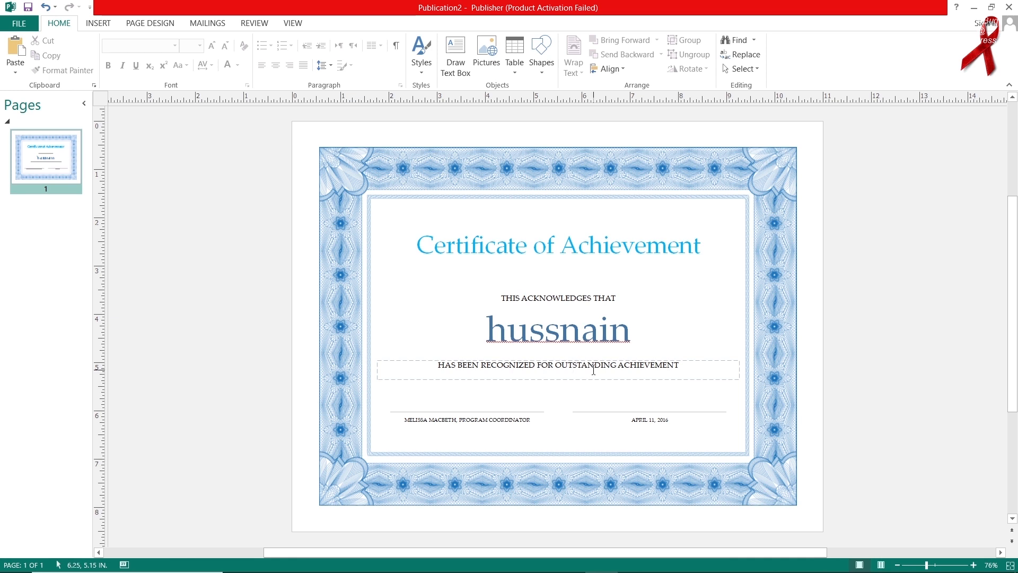
Format the "HAS BEEN RECOGNIZED FOR OUTSTANDING ACHIEVEMENT" line as bold, 14 pt, light blue text.
triple_click(622, 370)
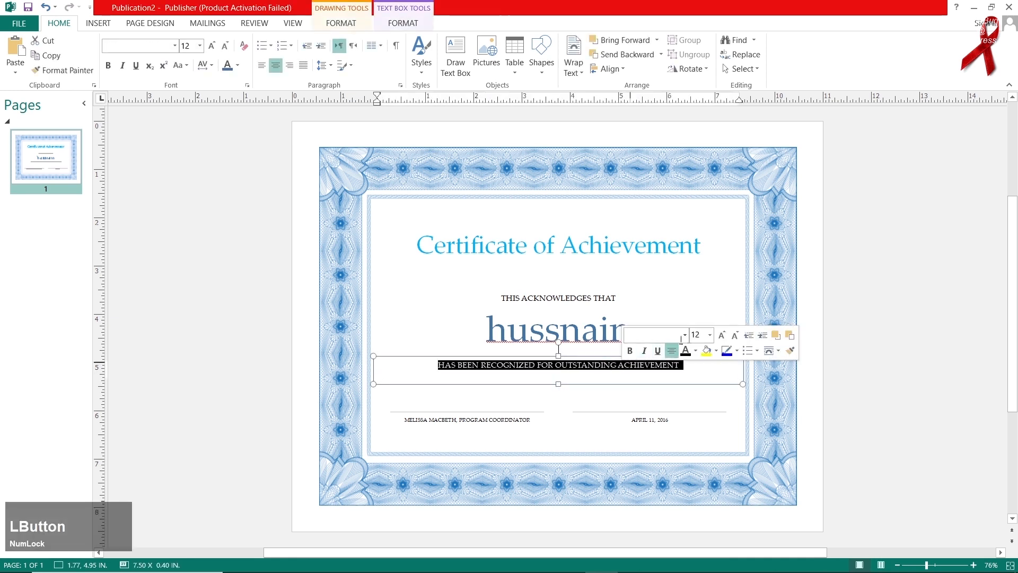
click(630, 350)
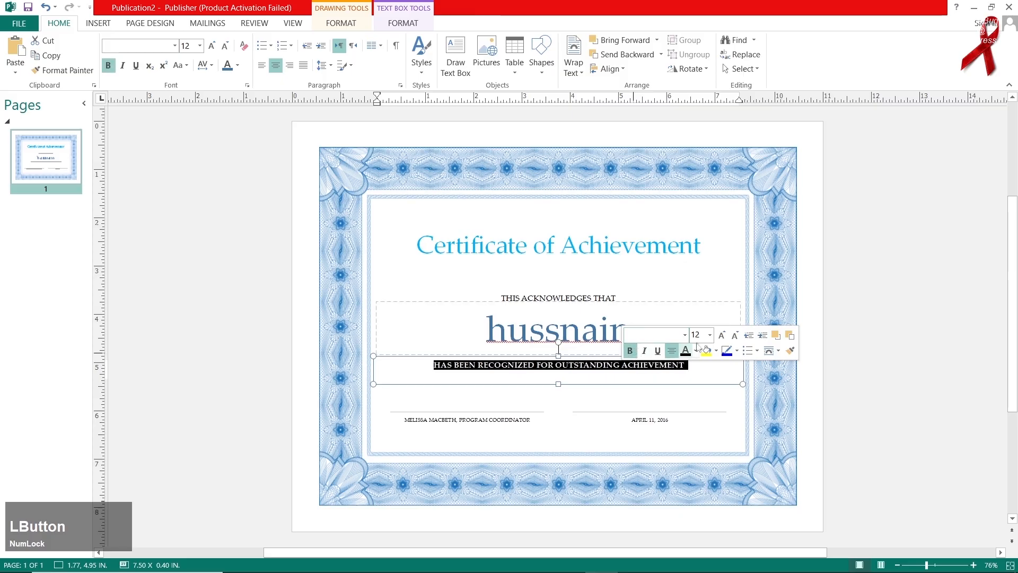
click(720, 337)
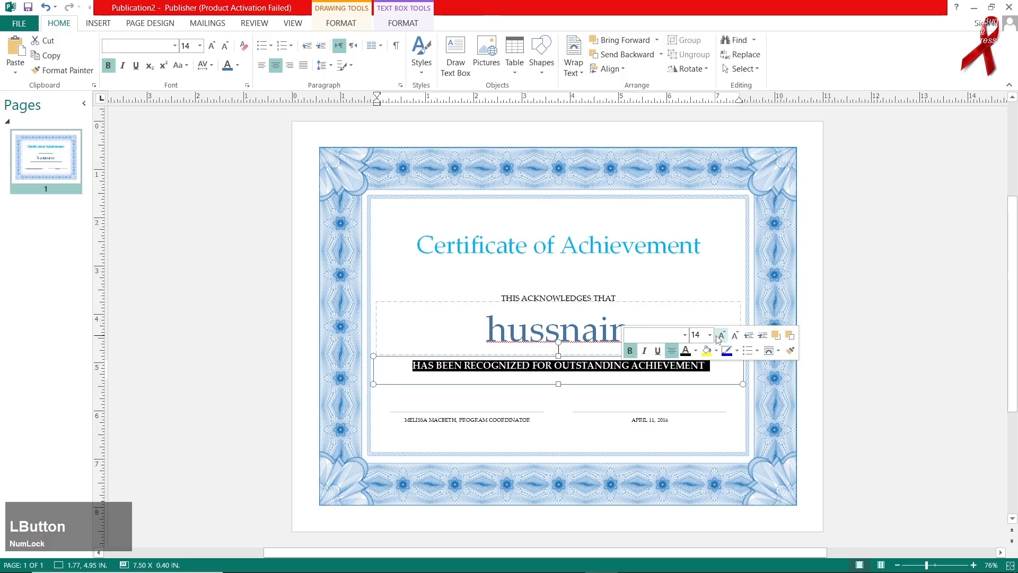
click(237, 66)
click(290, 165)
click(476, 405)
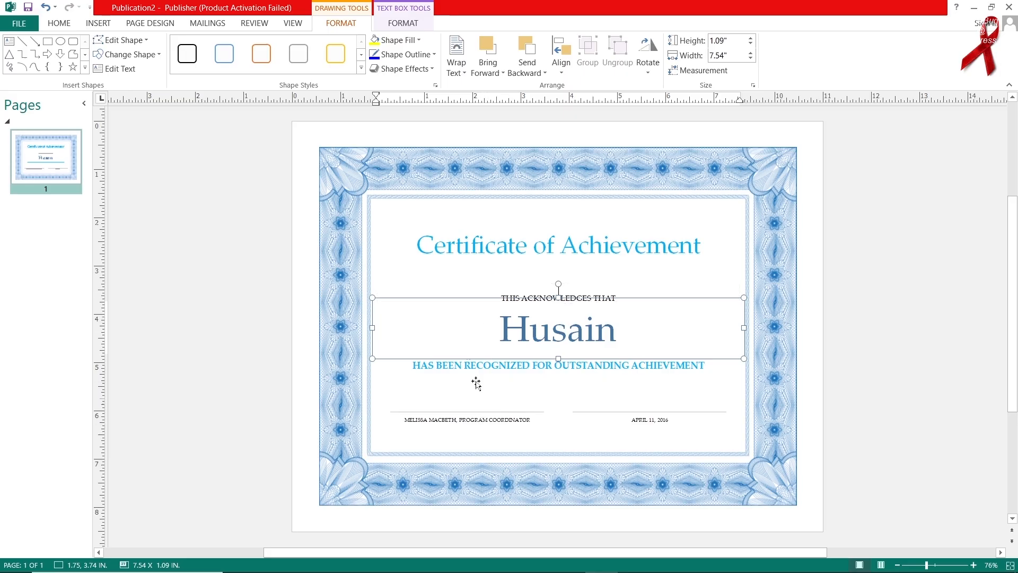
Fill the recipient name's text box with the lightest tint of the scheme blue.
click(440, 301)
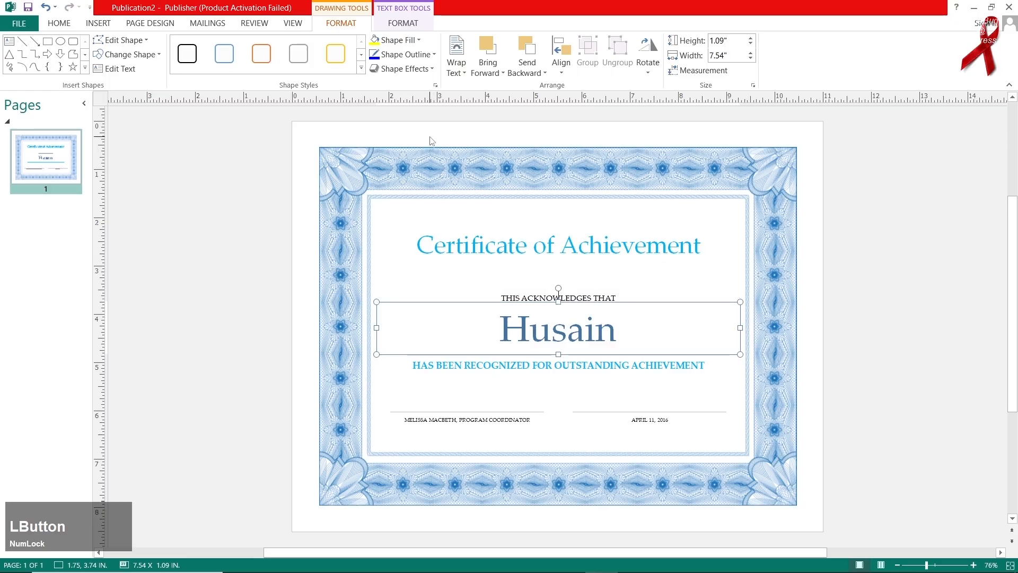
click(415, 55)
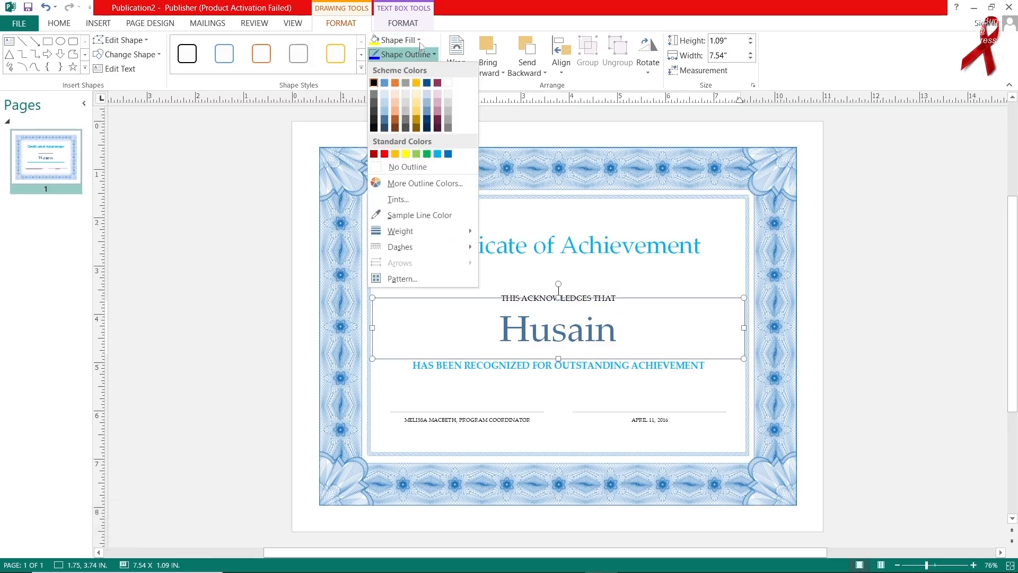
click(398, 39)
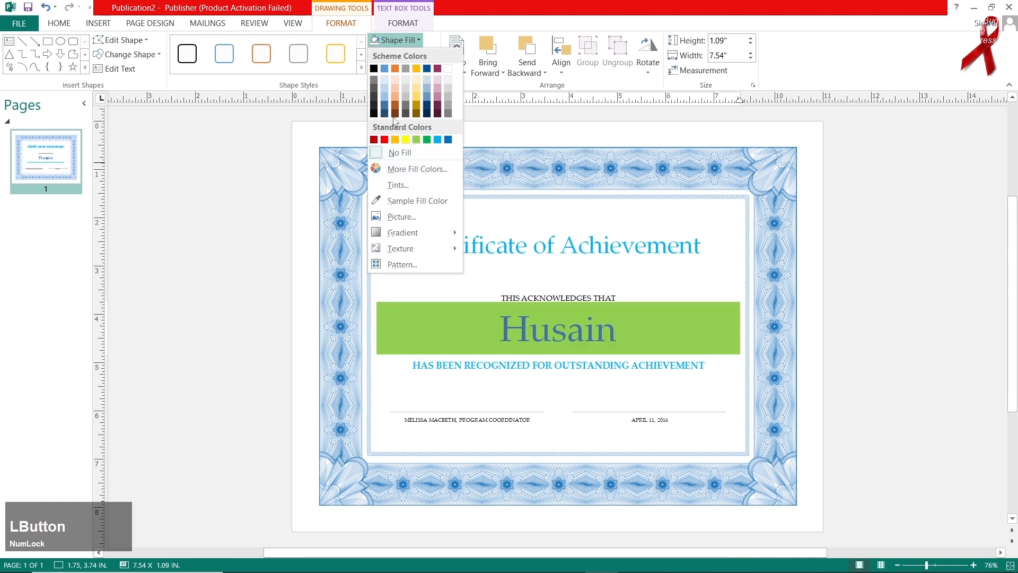
click(385, 82)
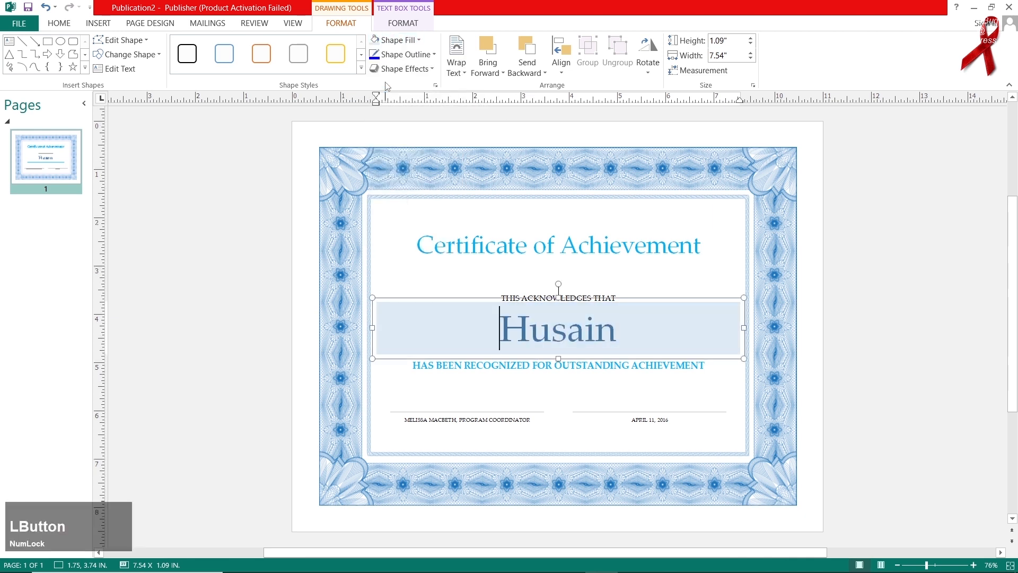
Apply the Circle bevel effect to the recipient name's text box.
click(406, 69)
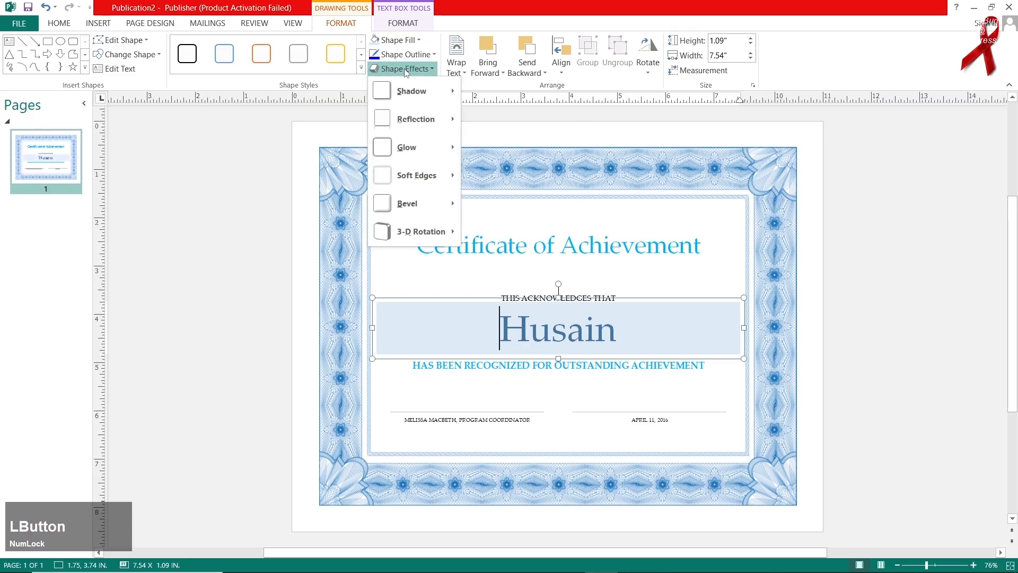
mouse_move(434, 125)
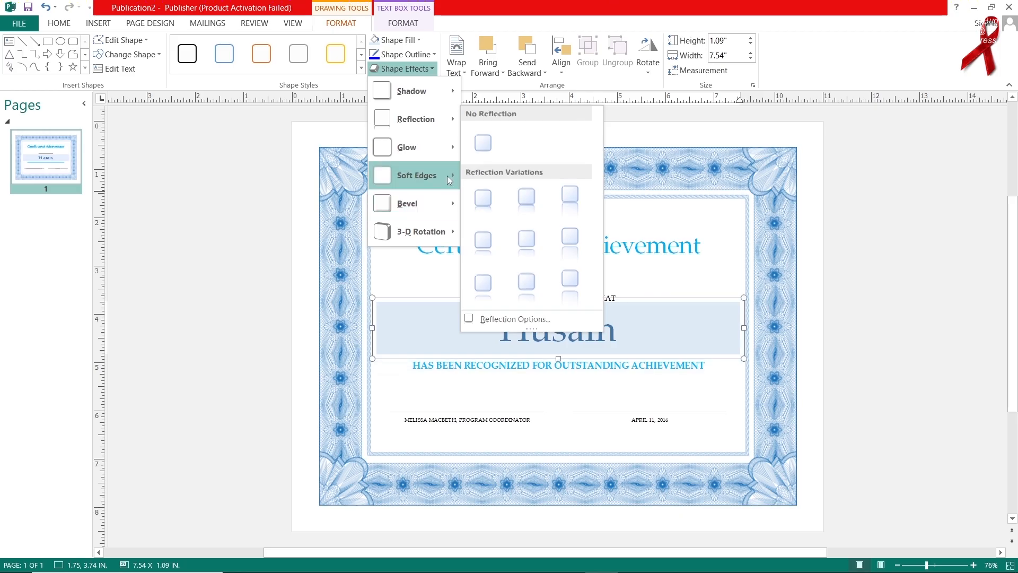
mouse_move(433, 208)
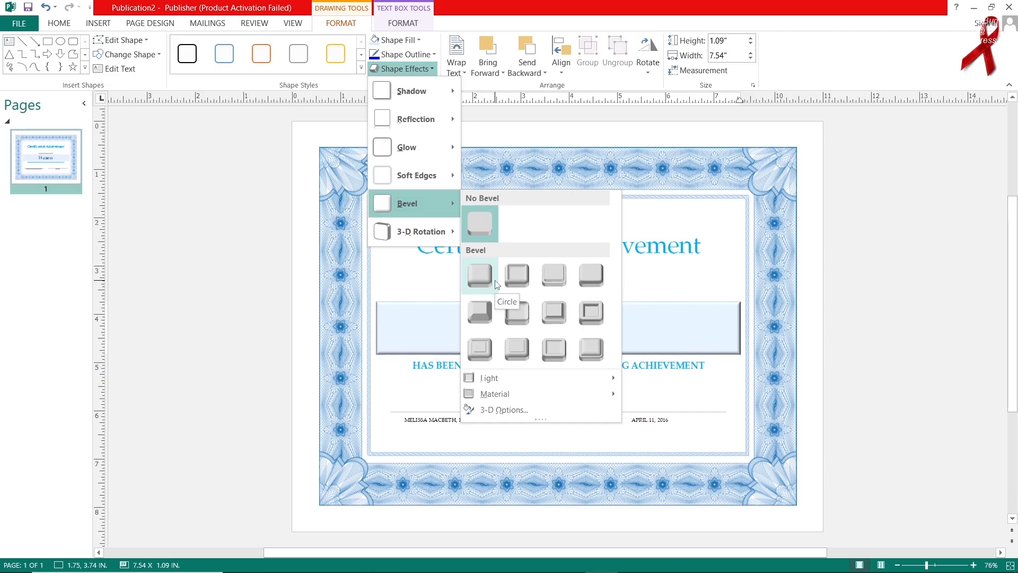
click(999, 415)
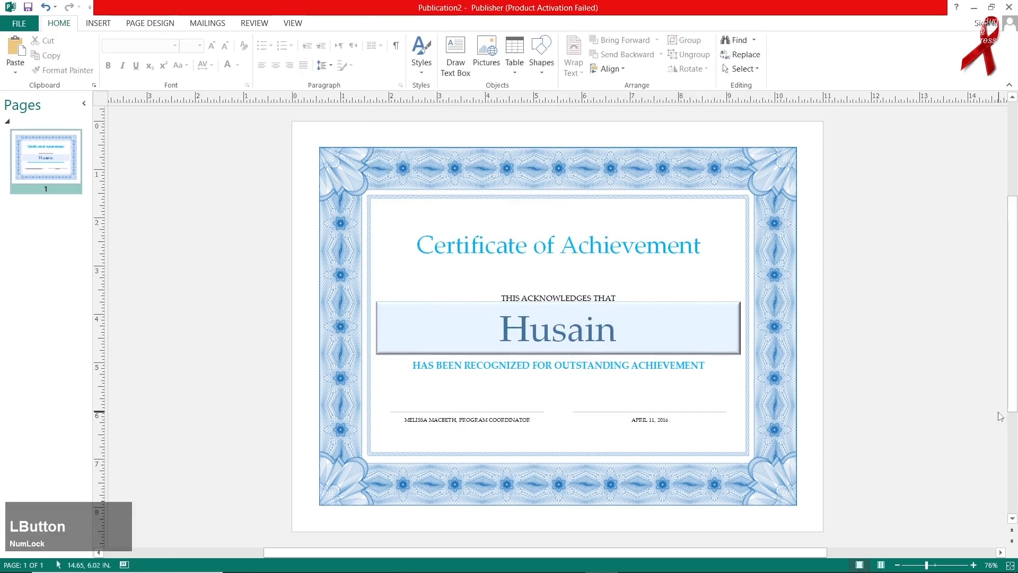
Move the "THIS ACKNOWLEDGES THAT" box up to about 3.16 in and the "HAS BEEN RECOGNIZED FOR OUTSTANDING ACHIEVEMENT" box down to about 5.11 in.
click(586, 293)
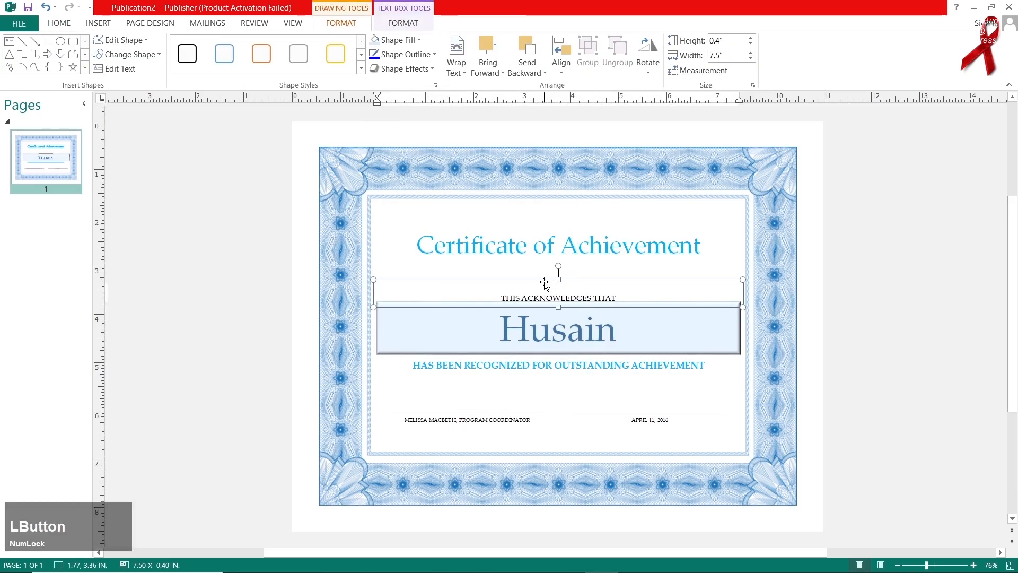
drag(548, 279, 546, 269)
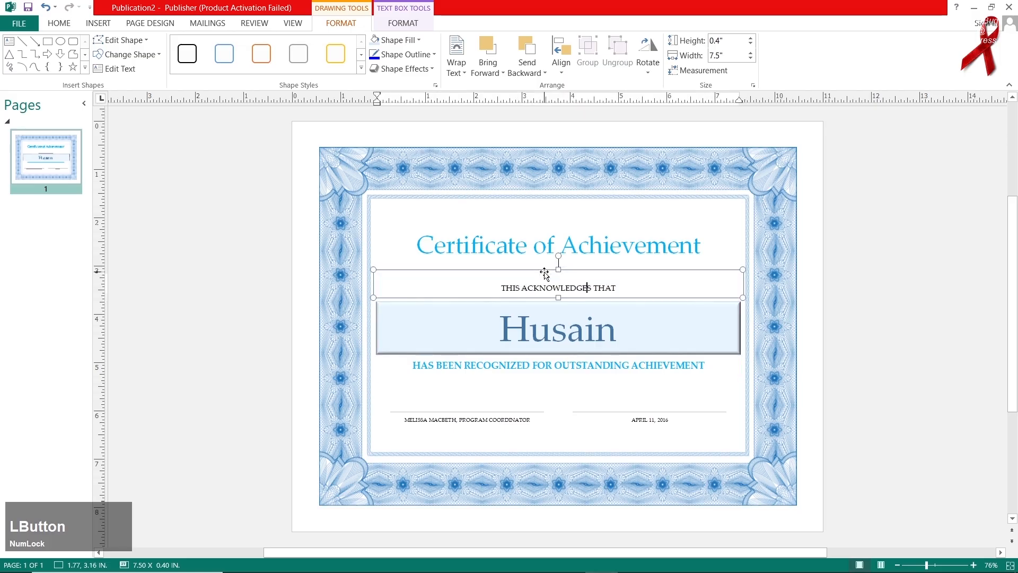
click(896, 408)
click(527, 364)
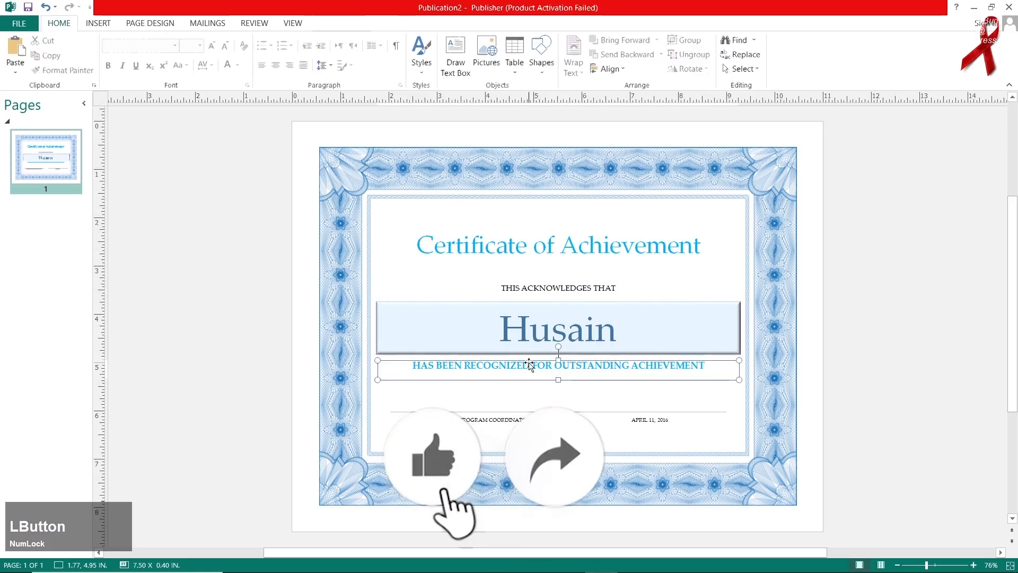
drag(550, 365, 550, 373)
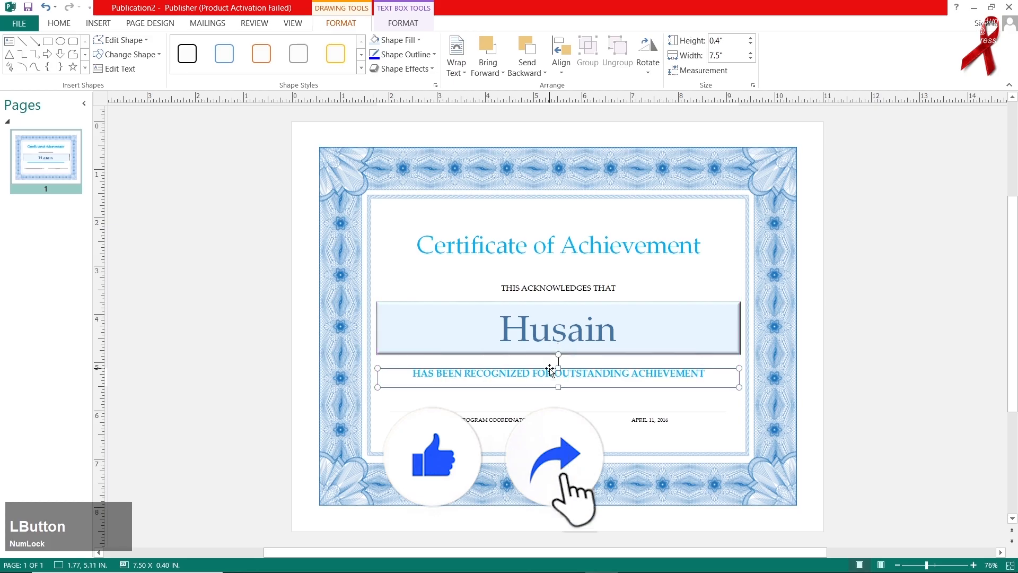
click(830, 446)
Underline the recipient's name and make the "Certificate of Achievement" title bold.
double_click(544, 328)
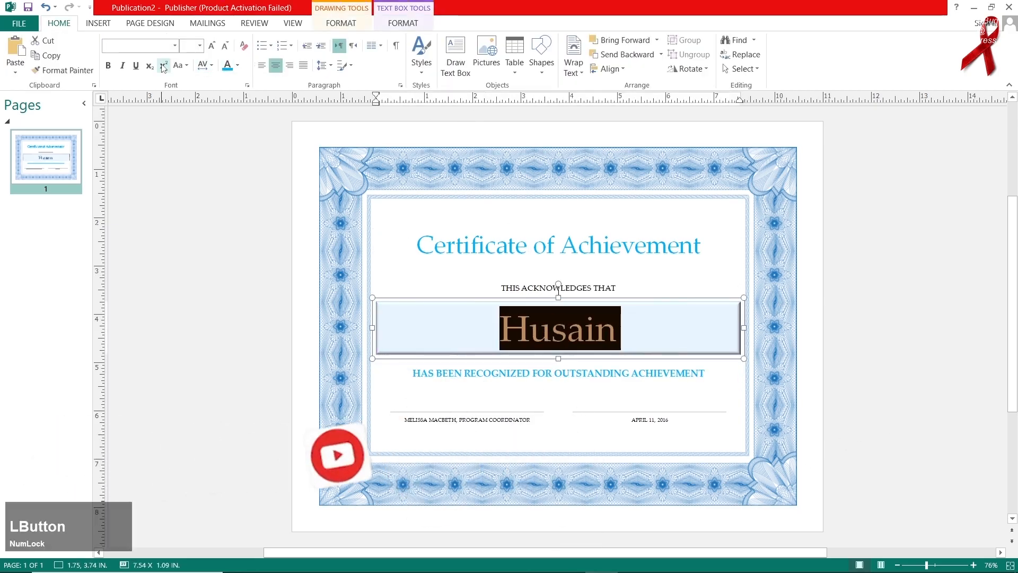
click(136, 65)
click(746, 295)
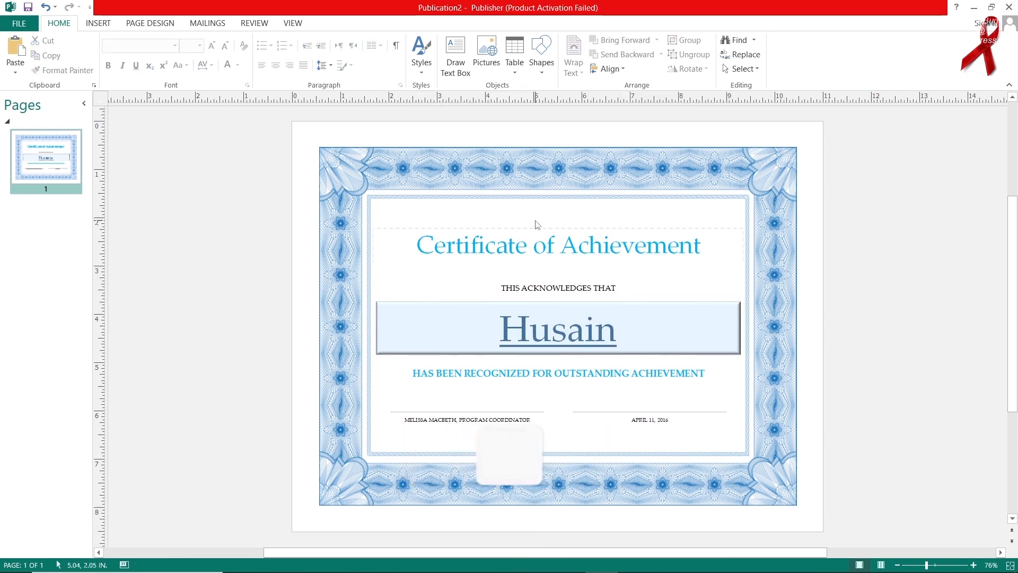
triple_click(545, 234)
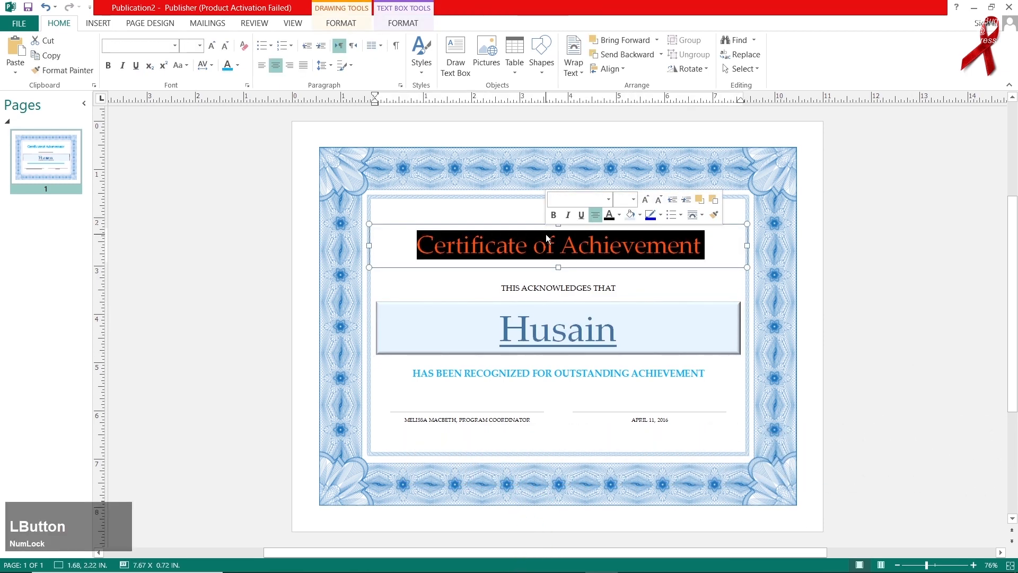
Increase the font size of the "THIS ACKNOWLEDGES THAT" line to 16 pt.
click(507, 290)
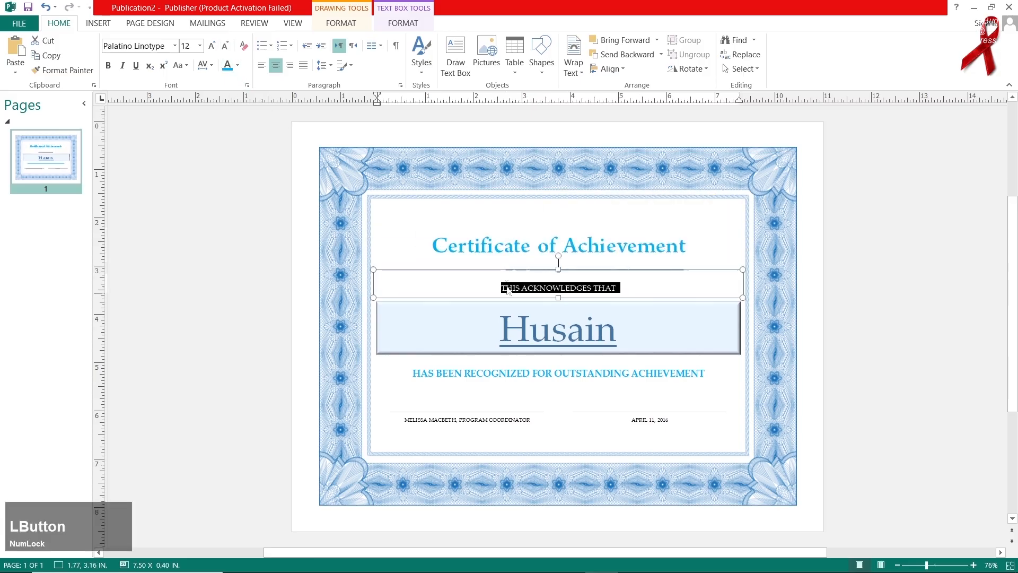
click(213, 47)
click(213, 47)
click(213, 47)
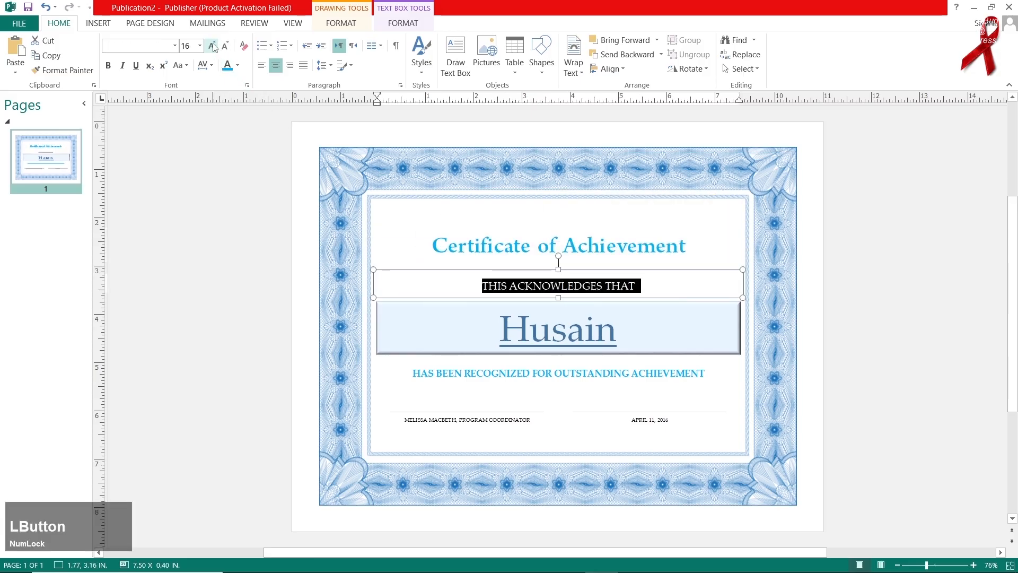
click(833, 279)
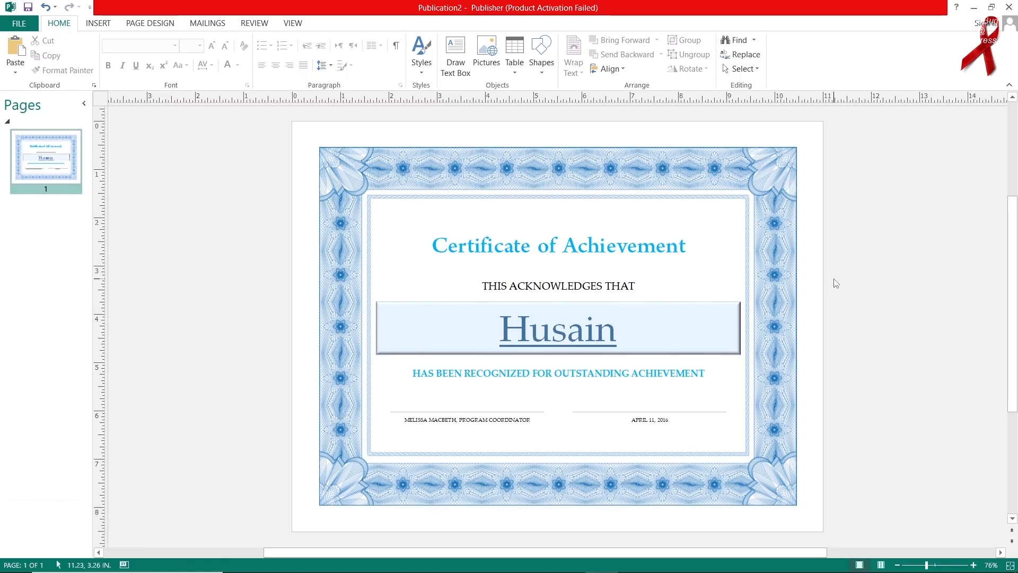
Increase the font size of the certificate's date to 14 pt.
double_click(637, 419)
click(657, 420)
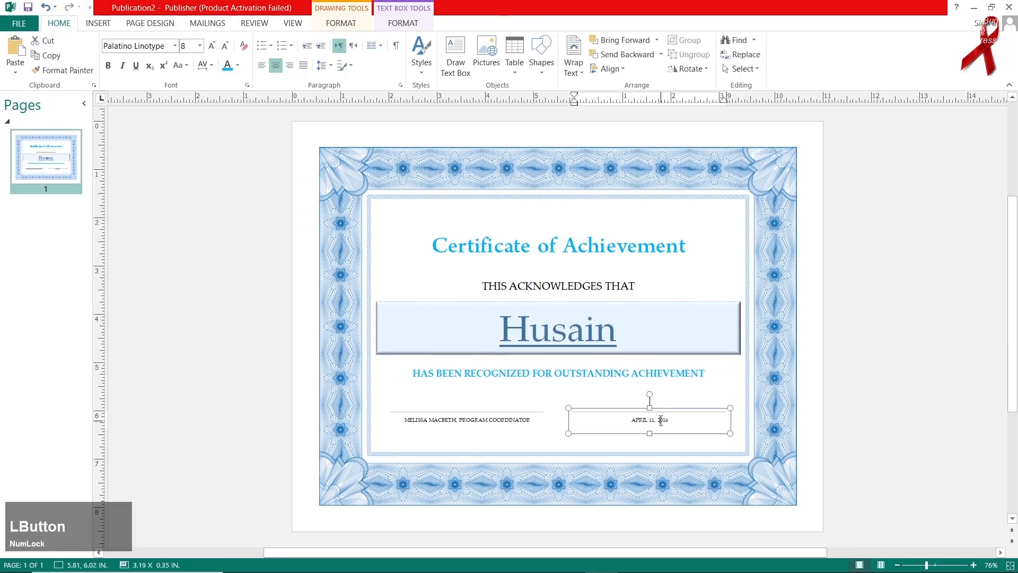
double_click(663, 420)
triple_click(663, 420)
click(210, 45)
click(210, 45)
click(210, 45)
click(210, 45)
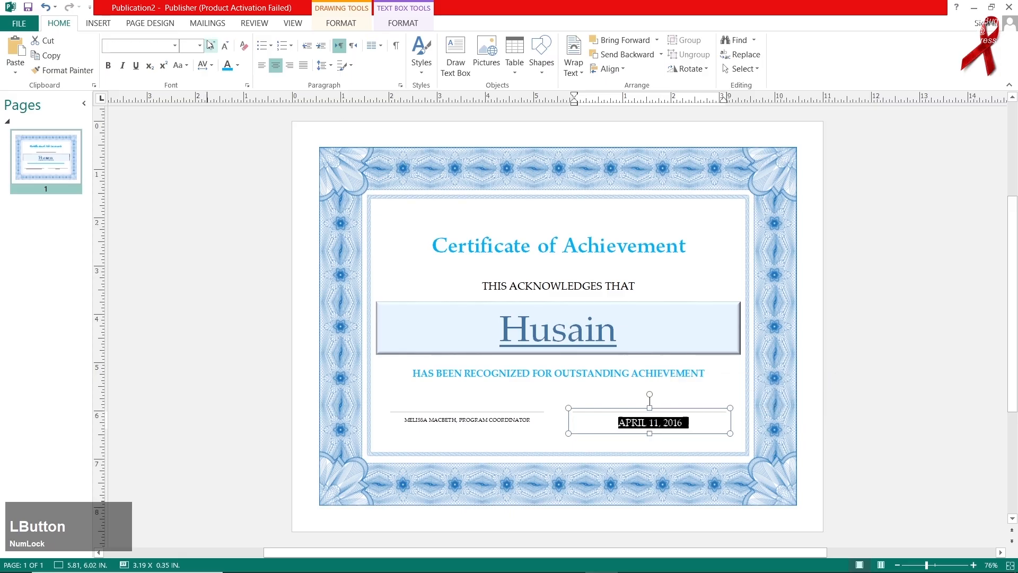
click(210, 45)
Change the year in the certificate's date to 2025.
click(667, 419)
drag(680, 422, 666, 423)
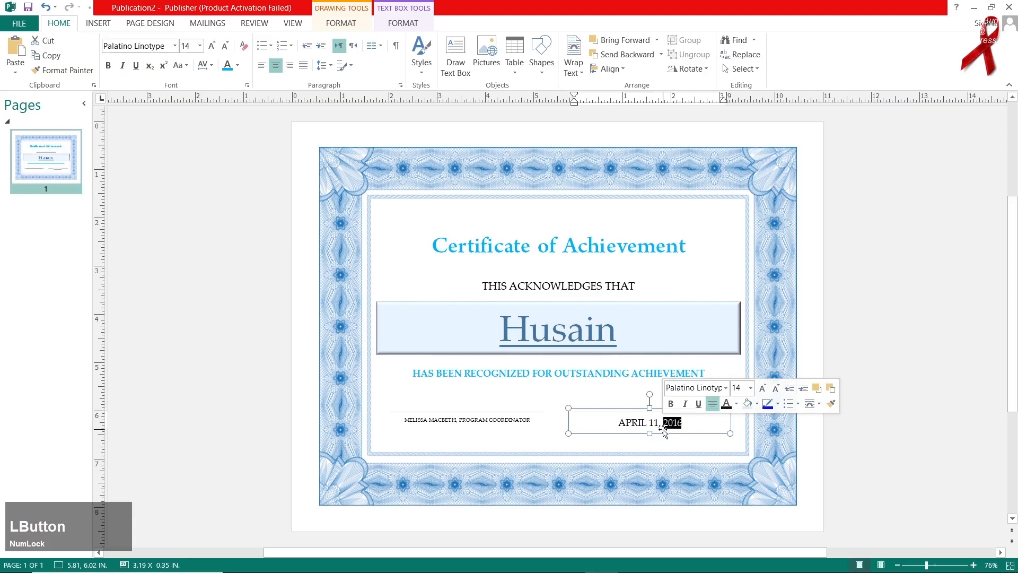
text(2025)
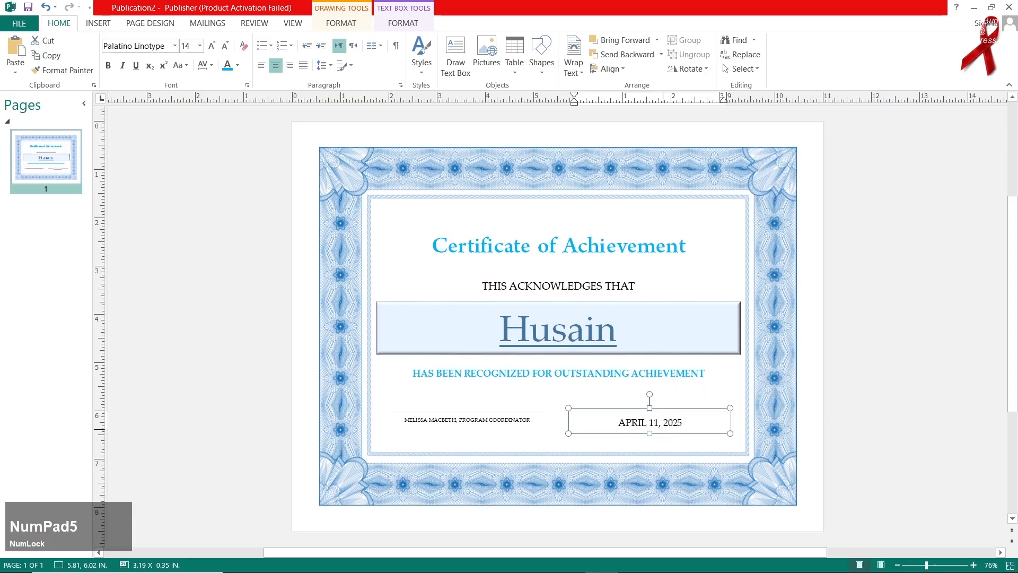
Increase the font size of the program coordinator's signature line.
triple_click(464, 419)
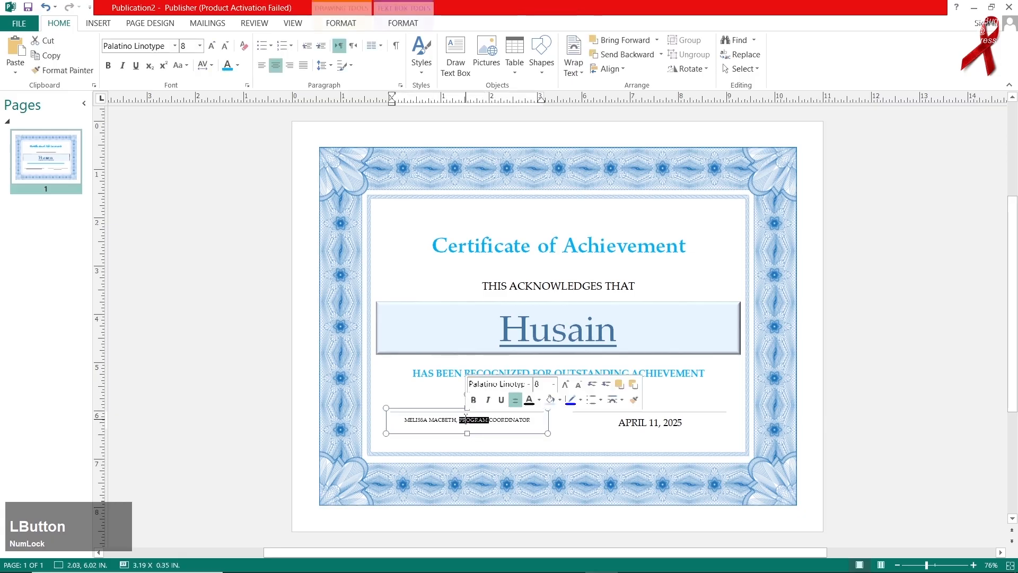
click(212, 47)
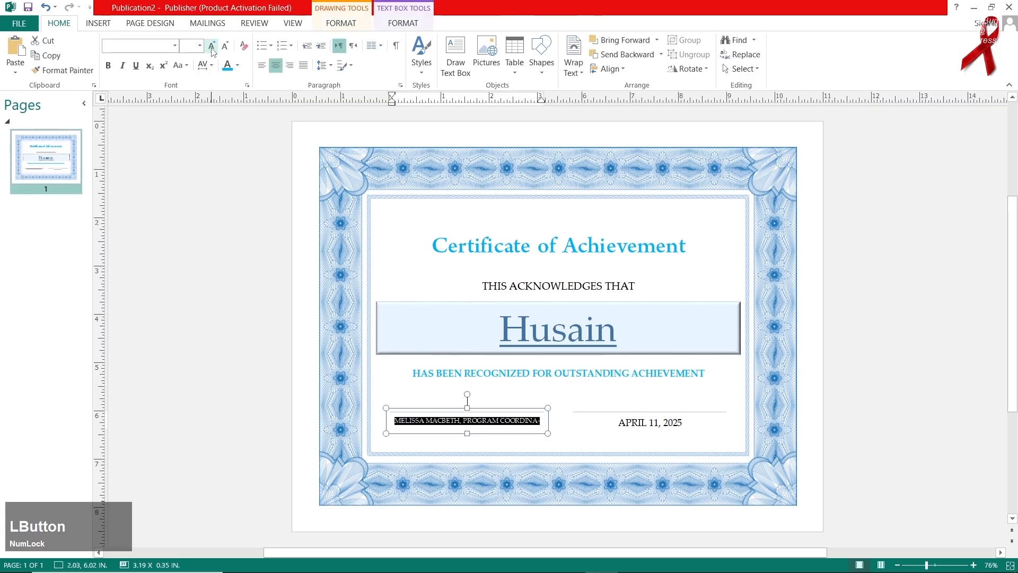
click(212, 47)
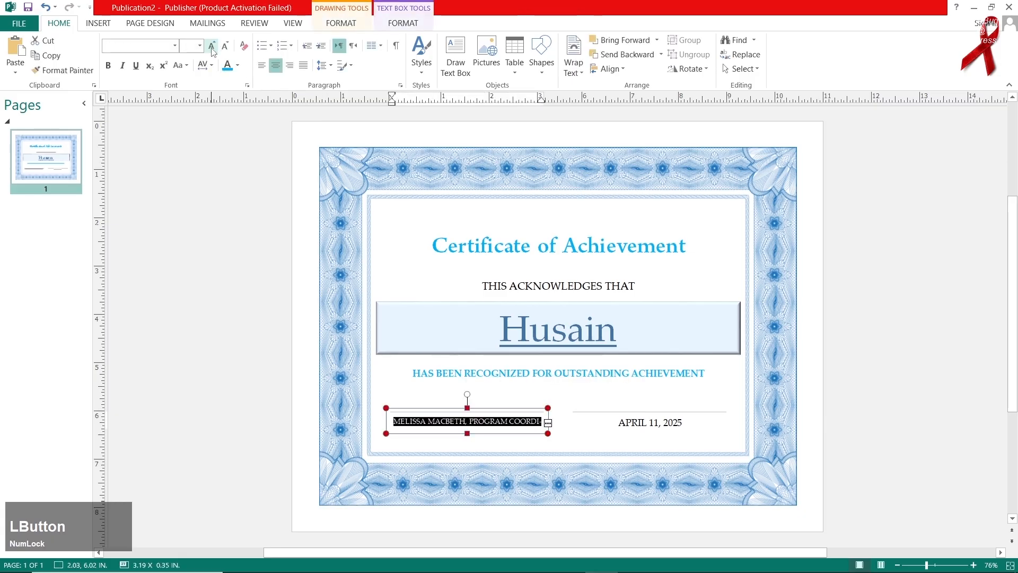
click(870, 390)
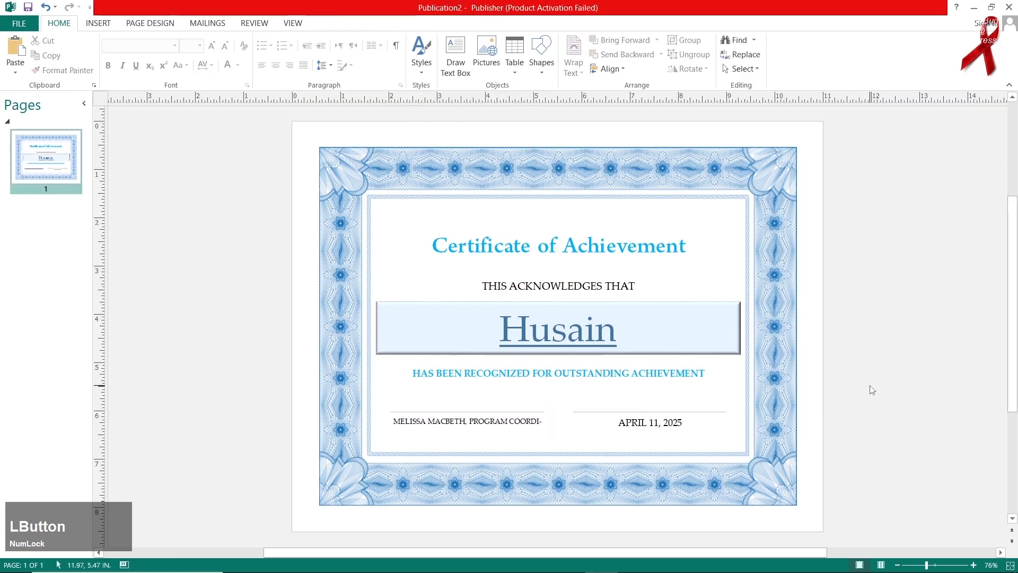
Reduce the font size of the program coordinator line until its full text fits, and make the date text slightly smaller.
triple_click(525, 420)
click(227, 46)
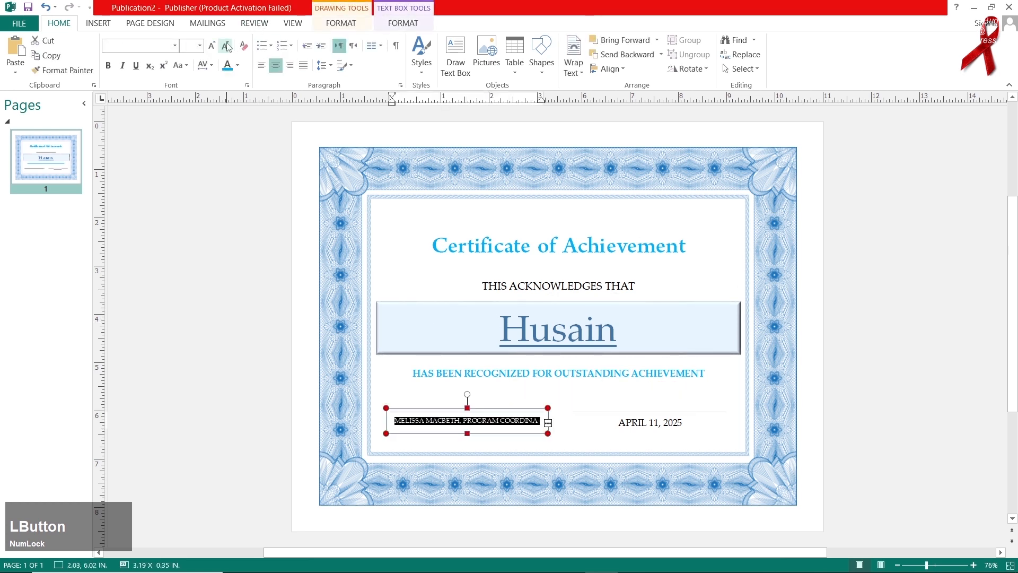
click(827, 311)
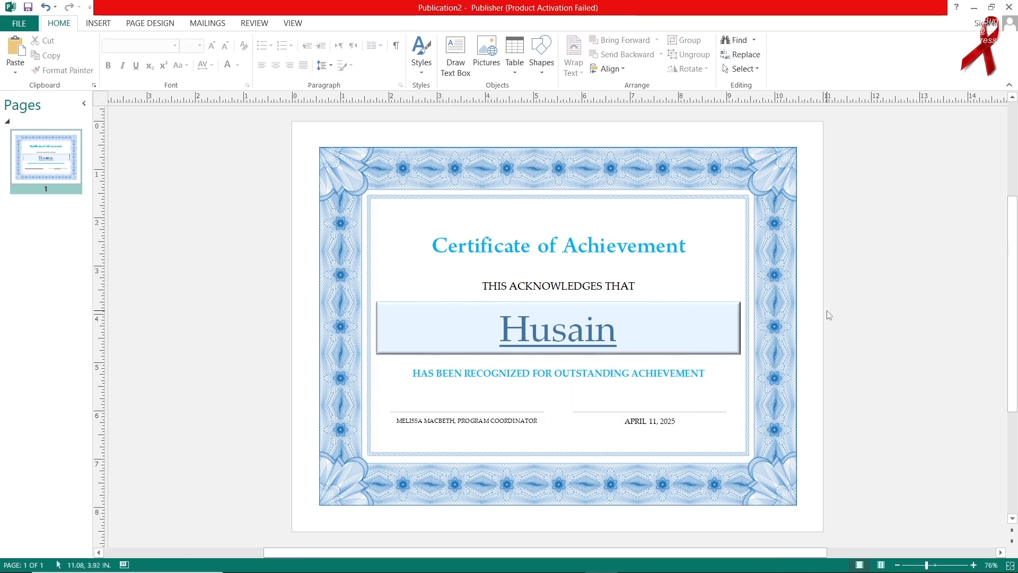